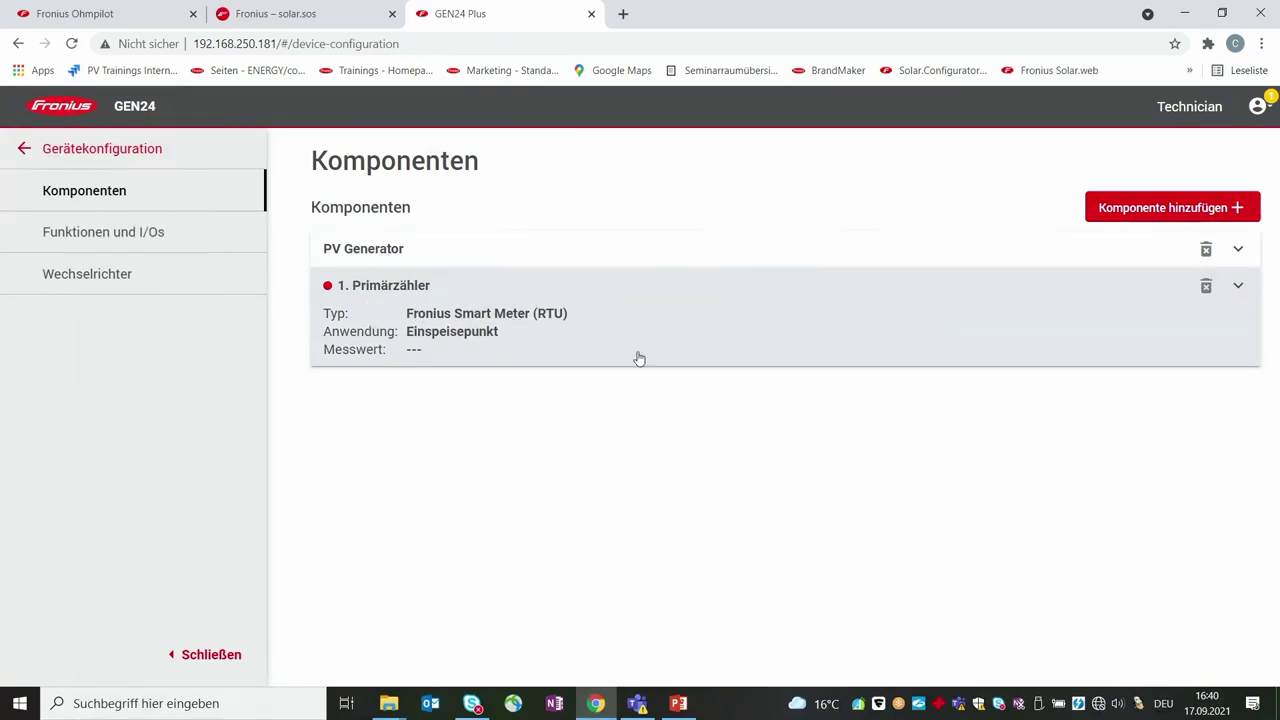
Add the available Ohmpilot to the GEN24 components list and save the configuration.
left_click(1150, 215)
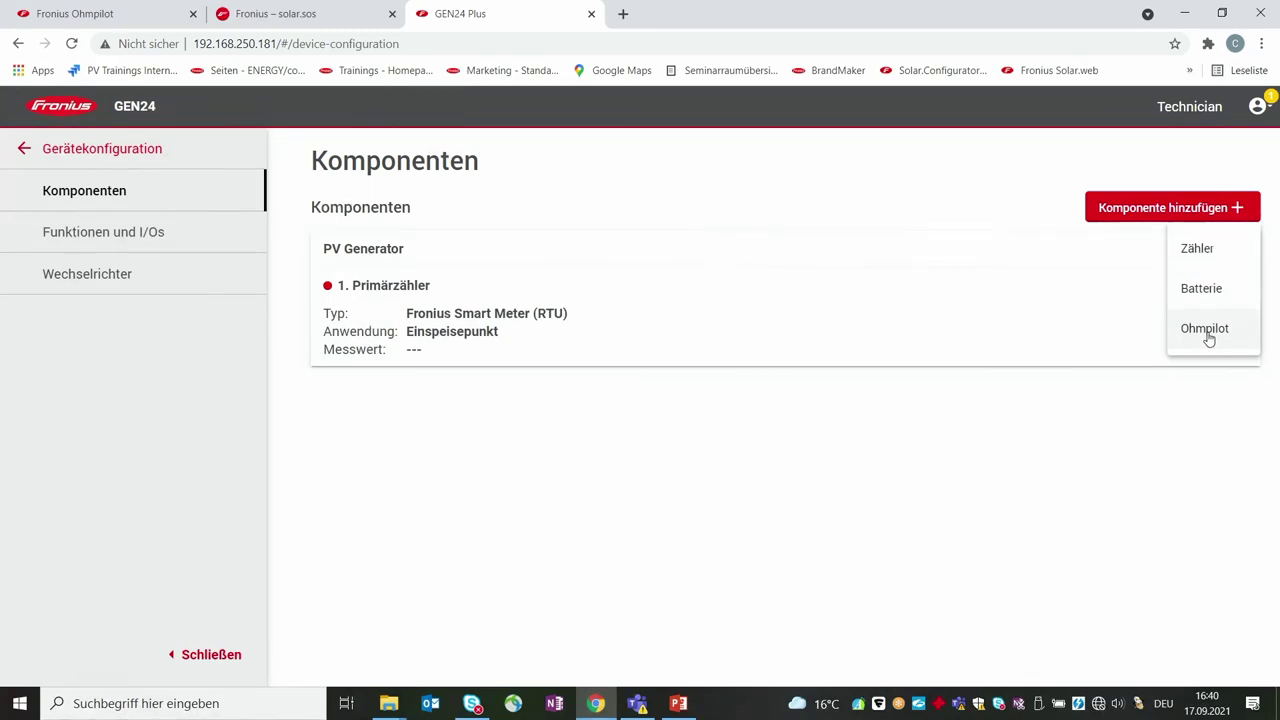
left_click(1213, 333)
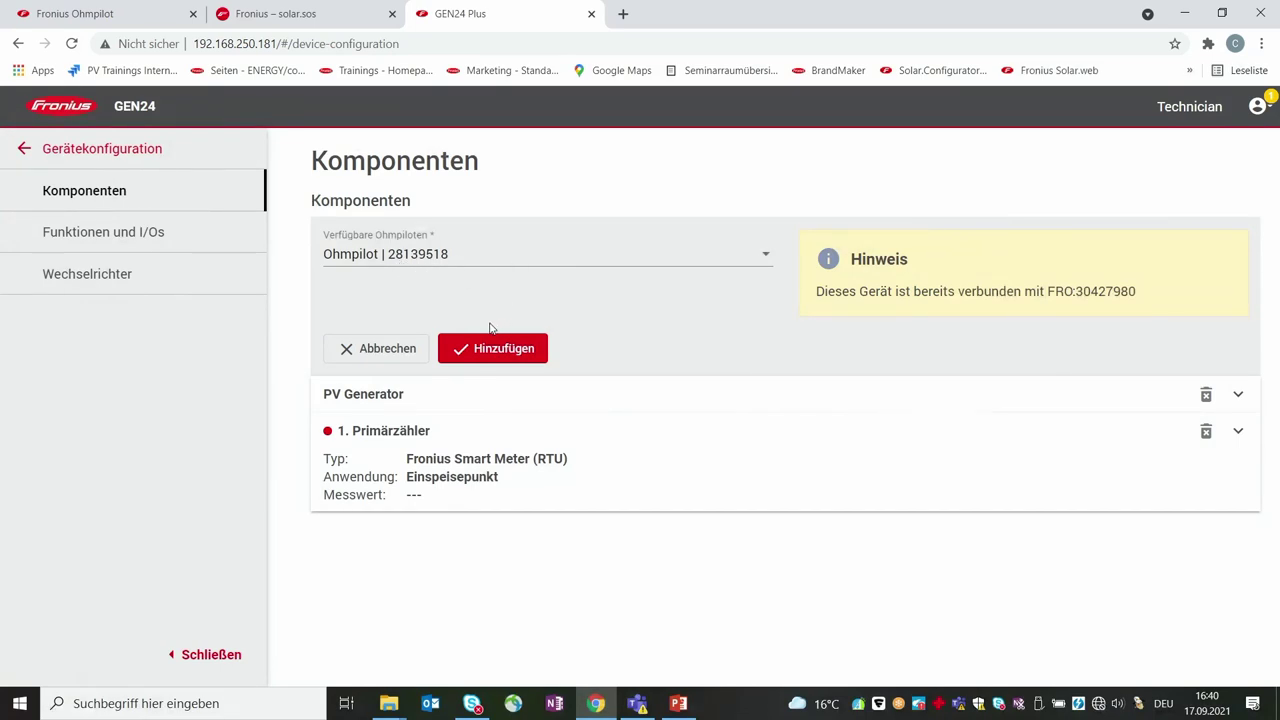
left_click(465, 350)
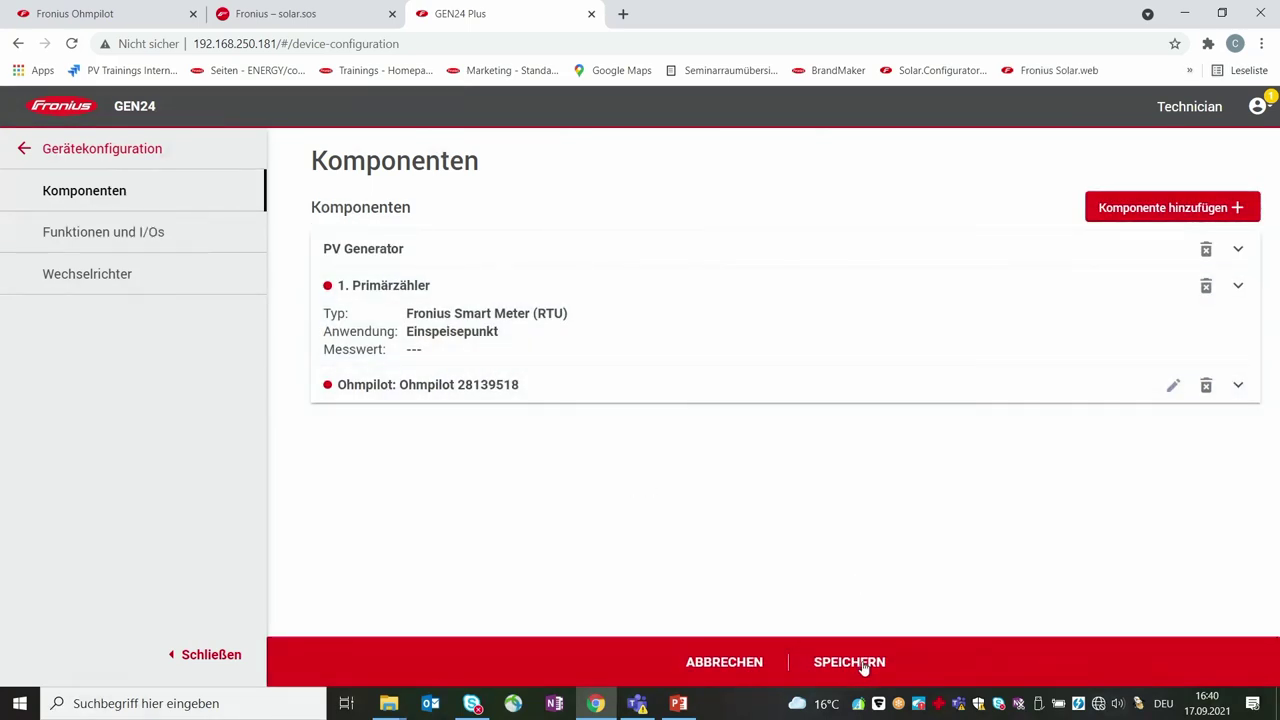
left_click(857, 663)
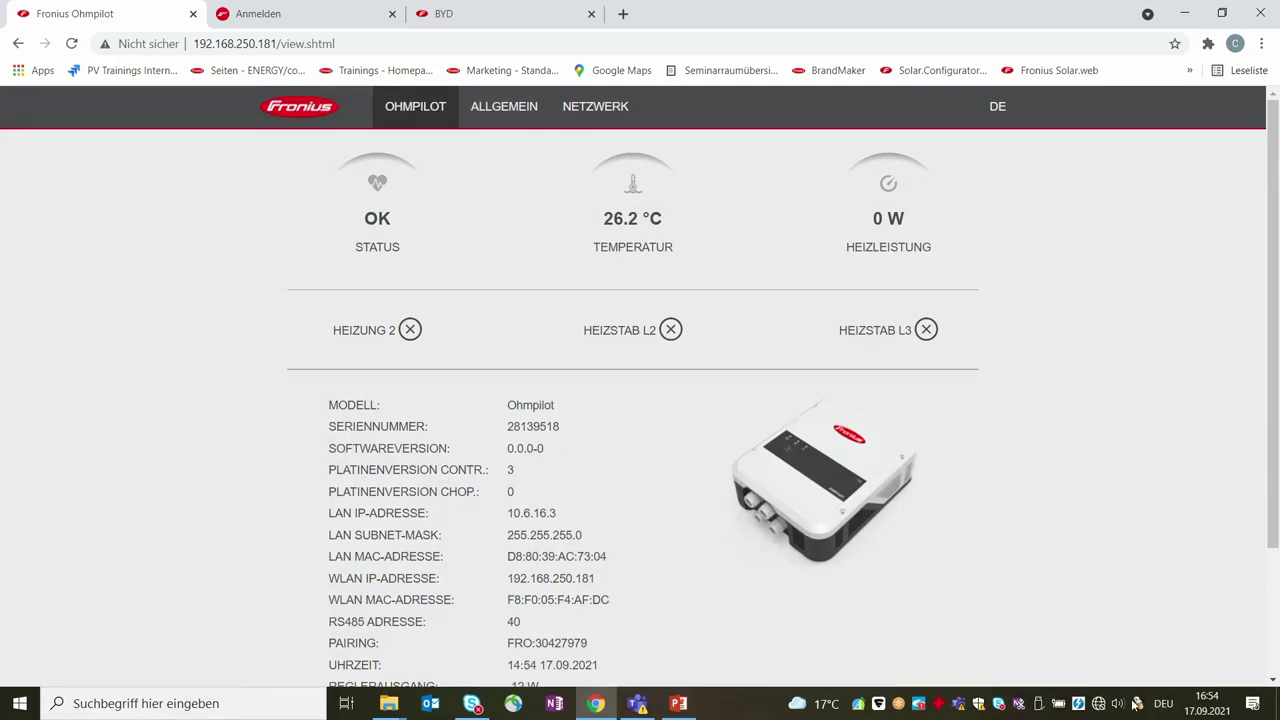
Check the computer's wireless connection and point out the Ohmpilot's IP address.
left_click(1099, 706)
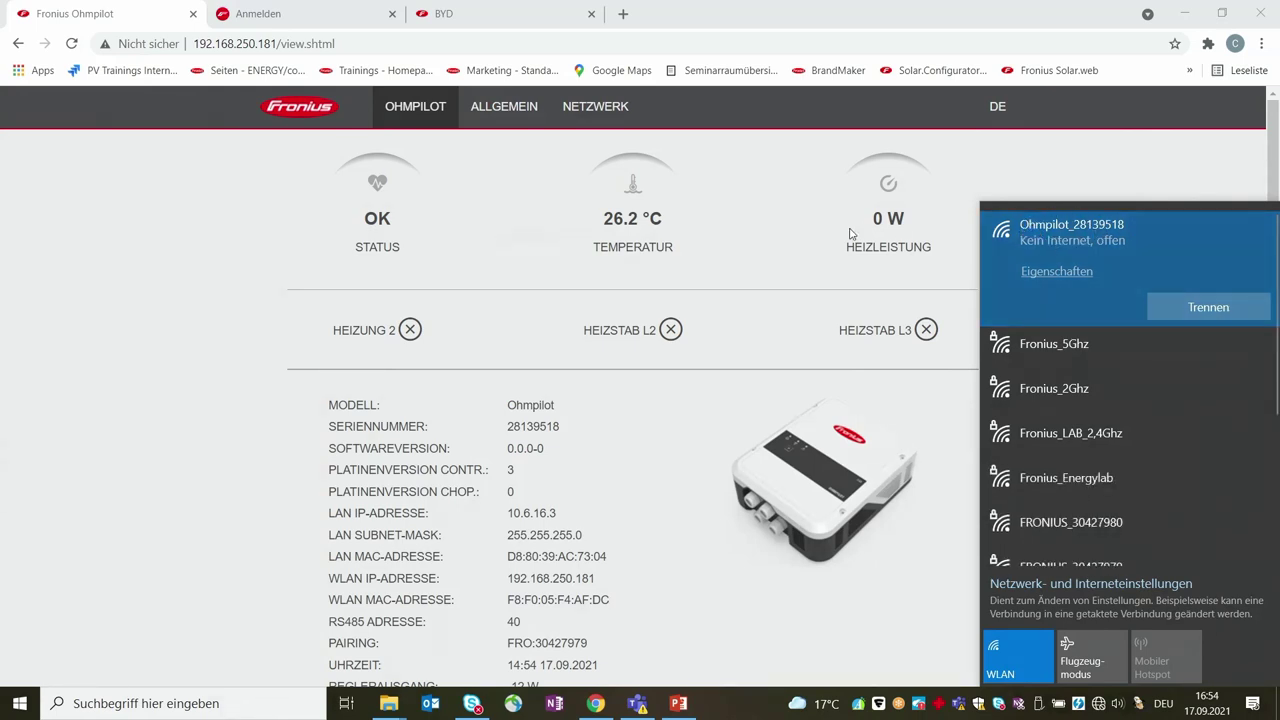
left_click(767, 264)
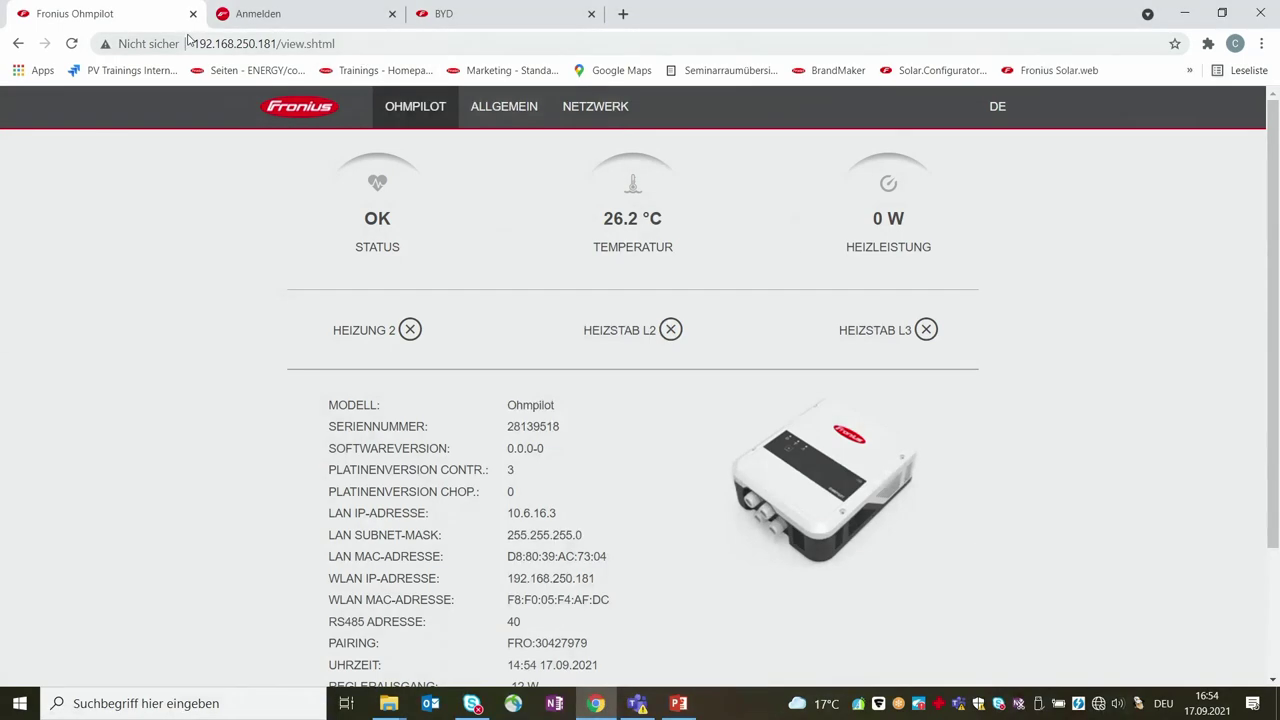
left_click_drag(193, 43, 279, 45)
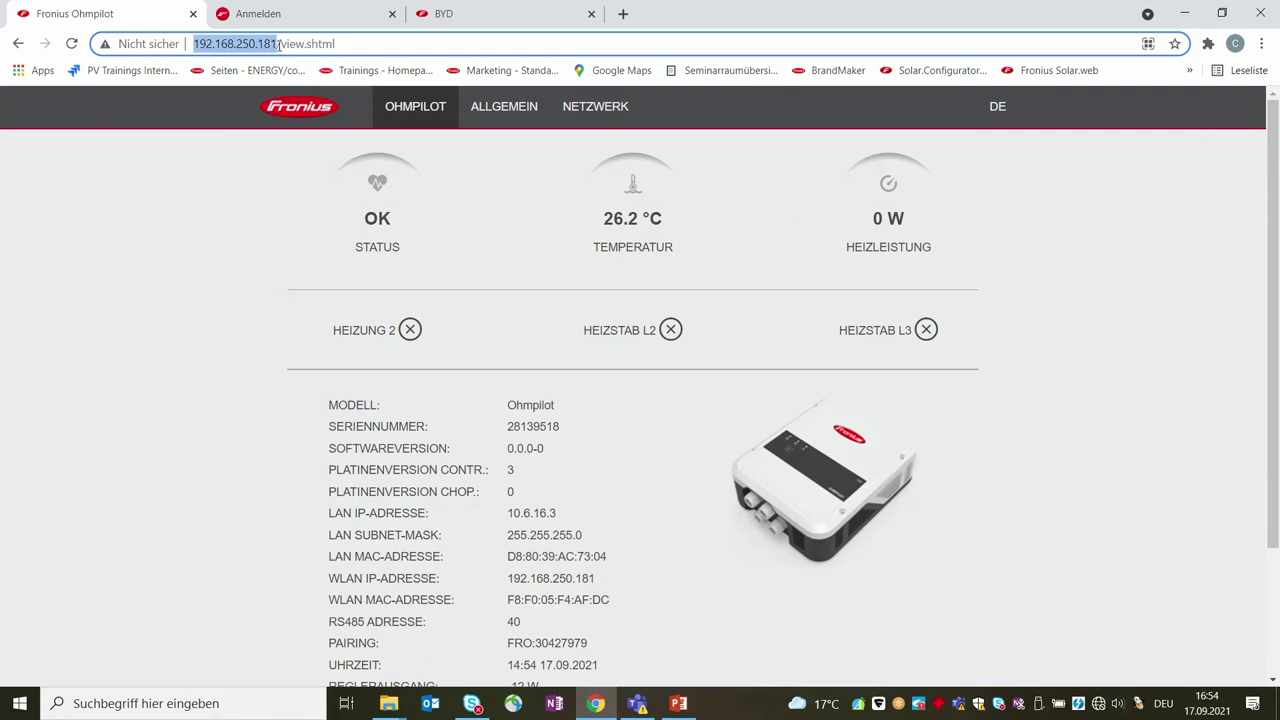
left_click(259, 229)
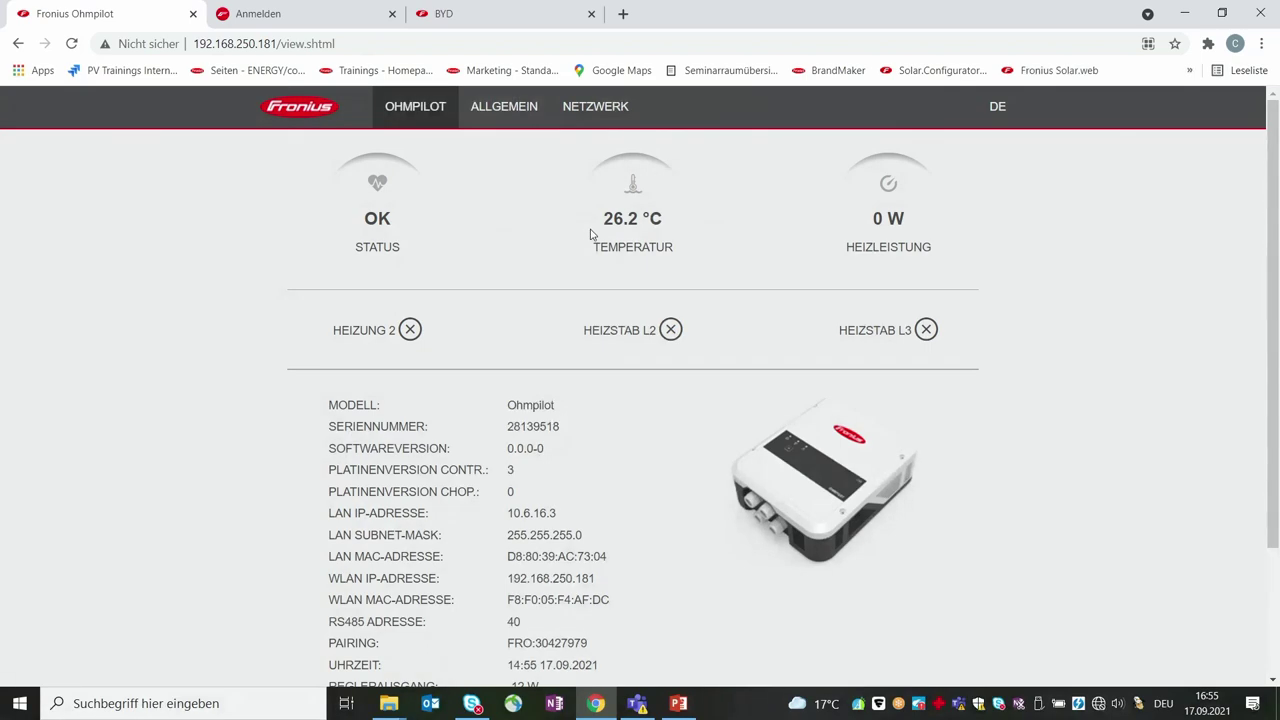
Point out the 26.2 °C temperature and 0 W heating power readings on the overview.
left_click_drag(604, 218, 671, 222)
left_click(700, 213)
left_click_drag(874, 218, 918, 227)
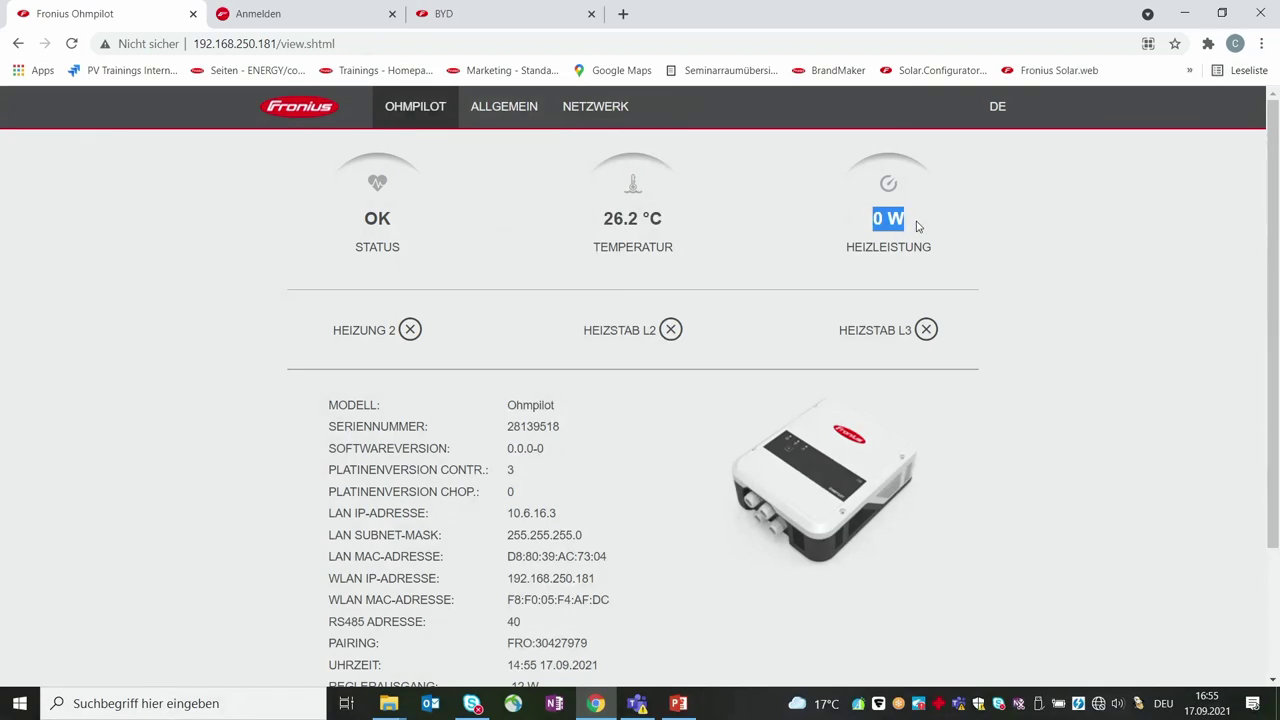
left_click(851, 235)
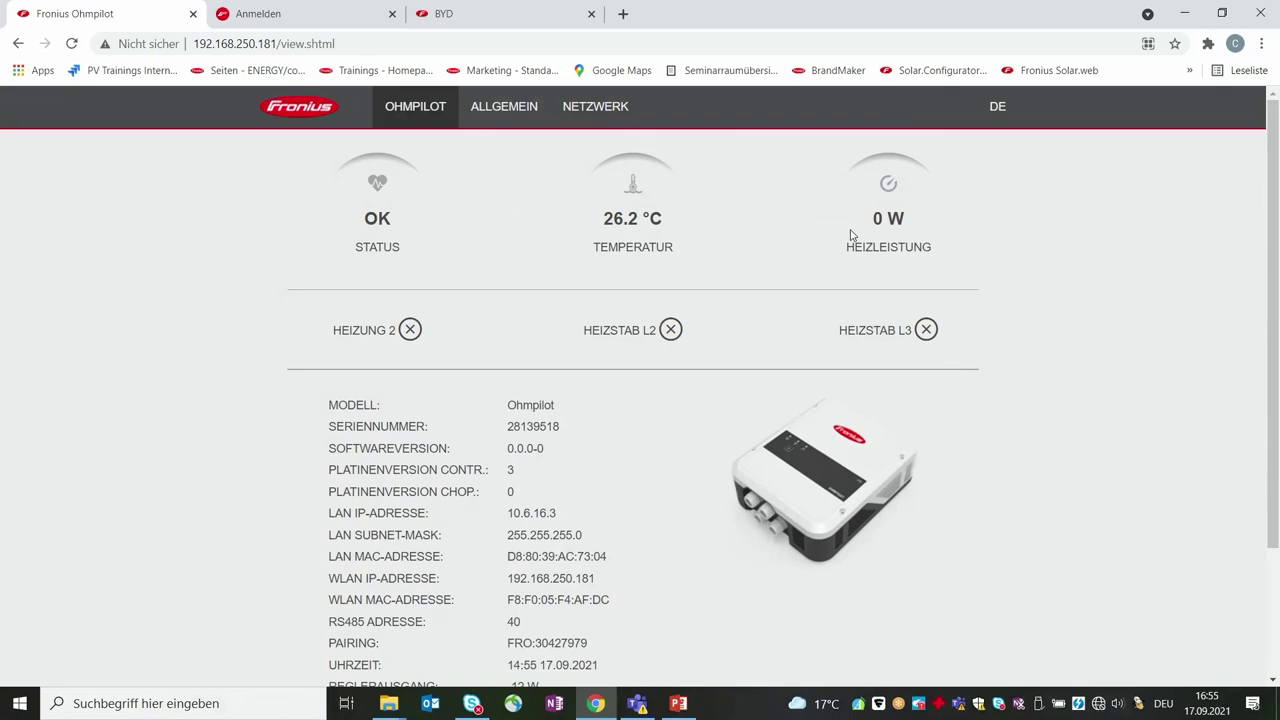
In the general settings, enable heater 1's temperature sensor and maximum temperature limit.
left_click(504, 106)
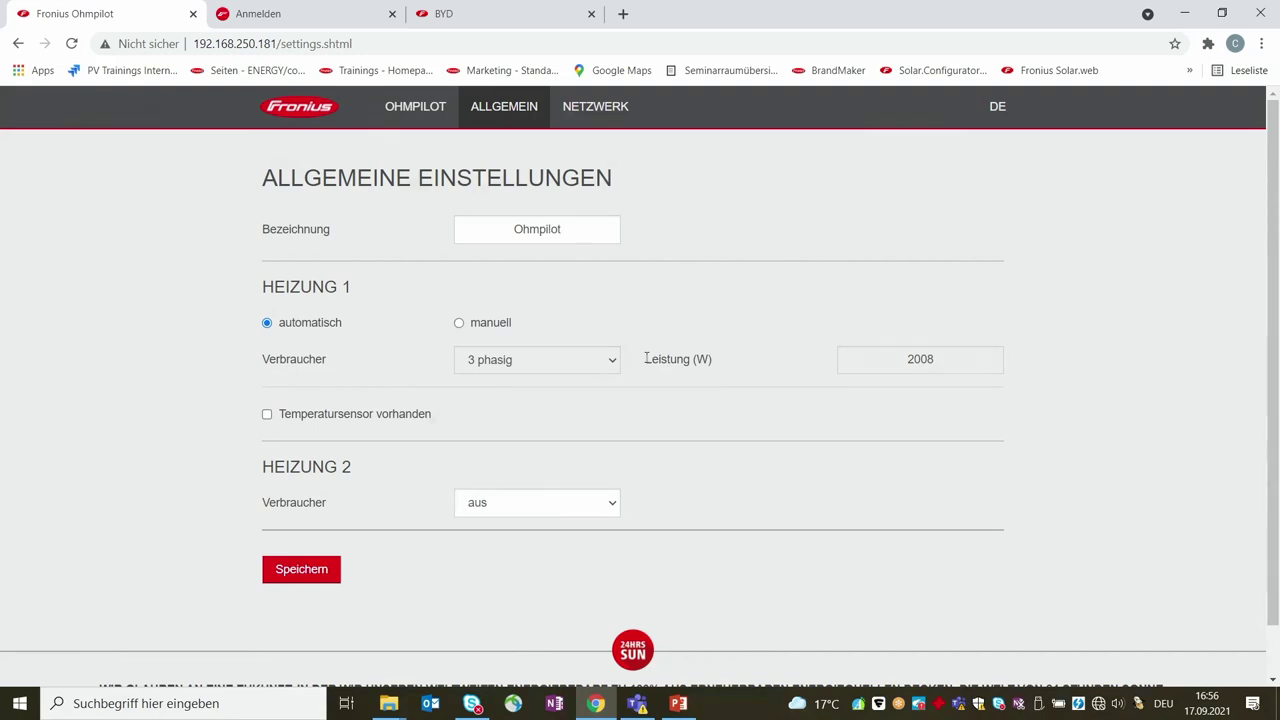
left_click_drag(646, 358, 716, 361)
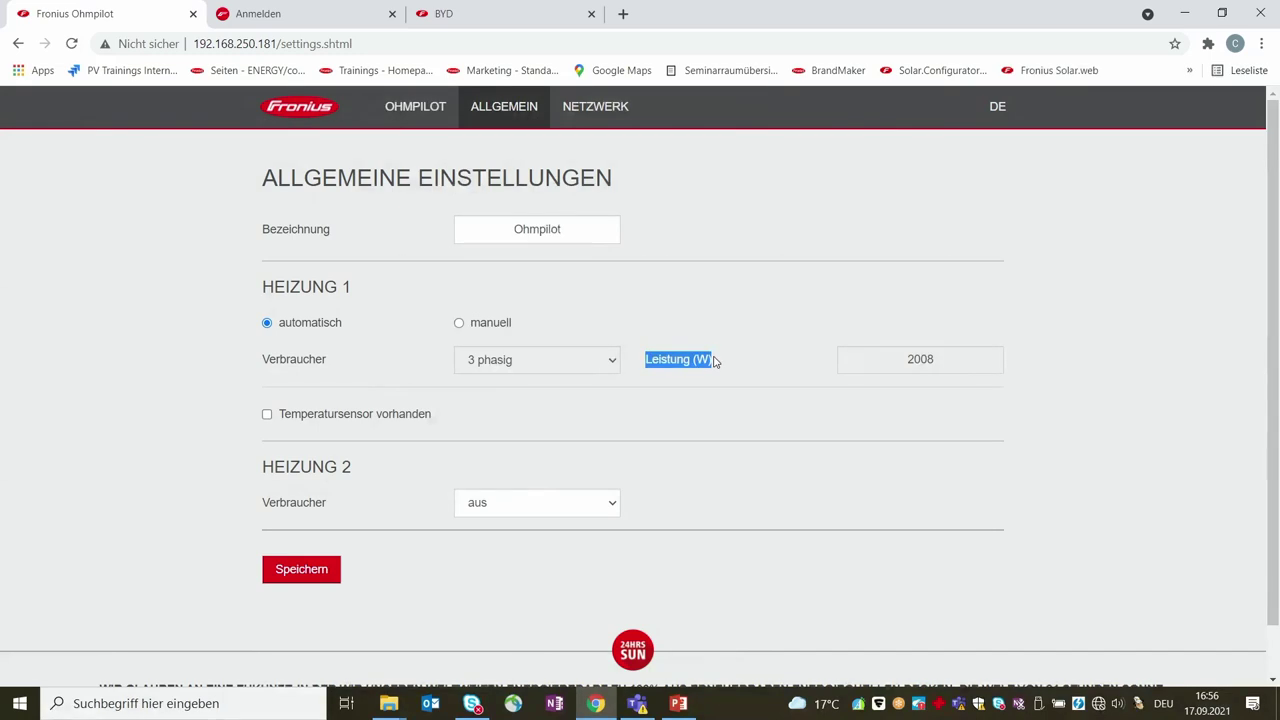
left_click(737, 366)
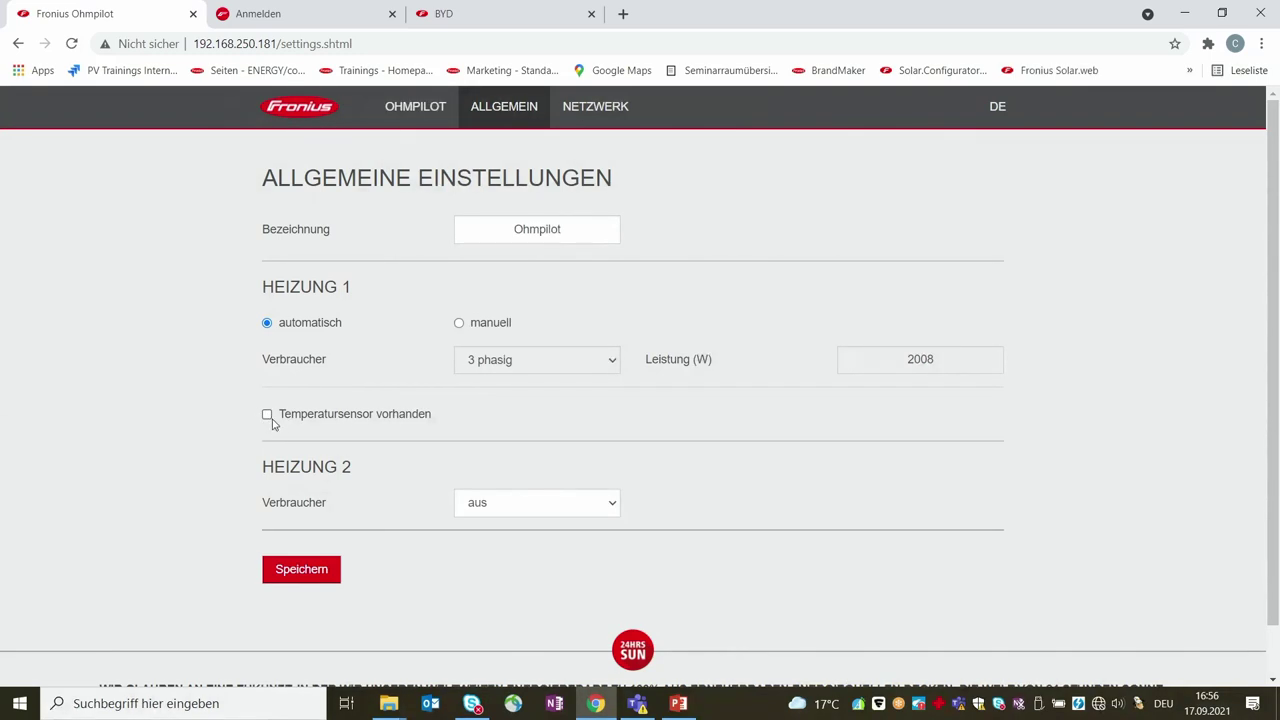
left_click(267, 416)
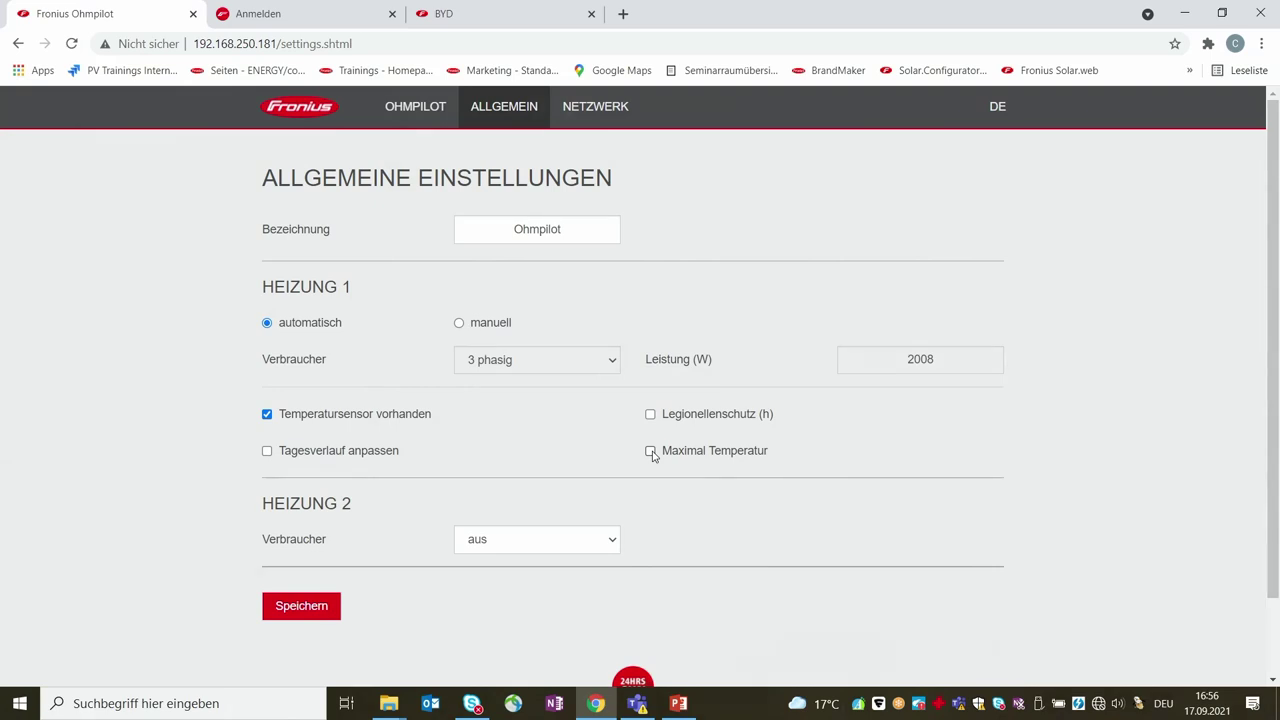
left_click(651, 452)
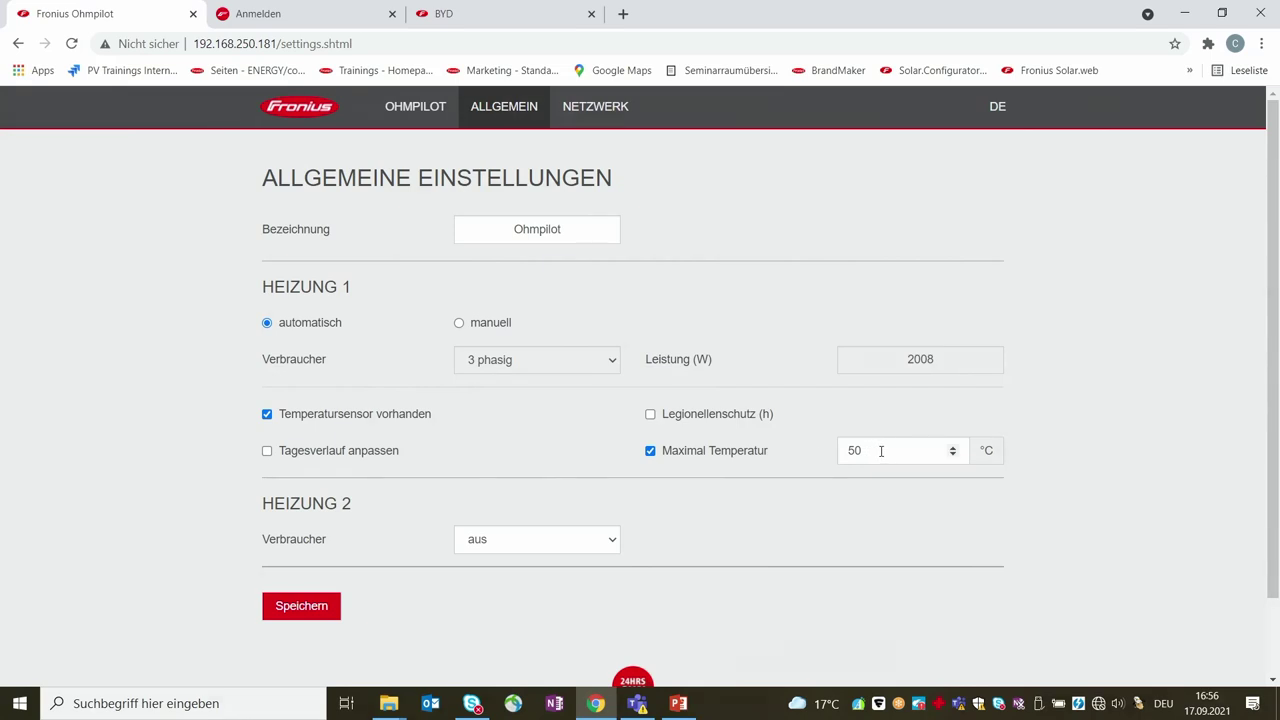
Change heater 1's maximum temperature from 50 to 60 °C and save the settings.
left_click_drag(881, 451, 827, 451)
type("60")
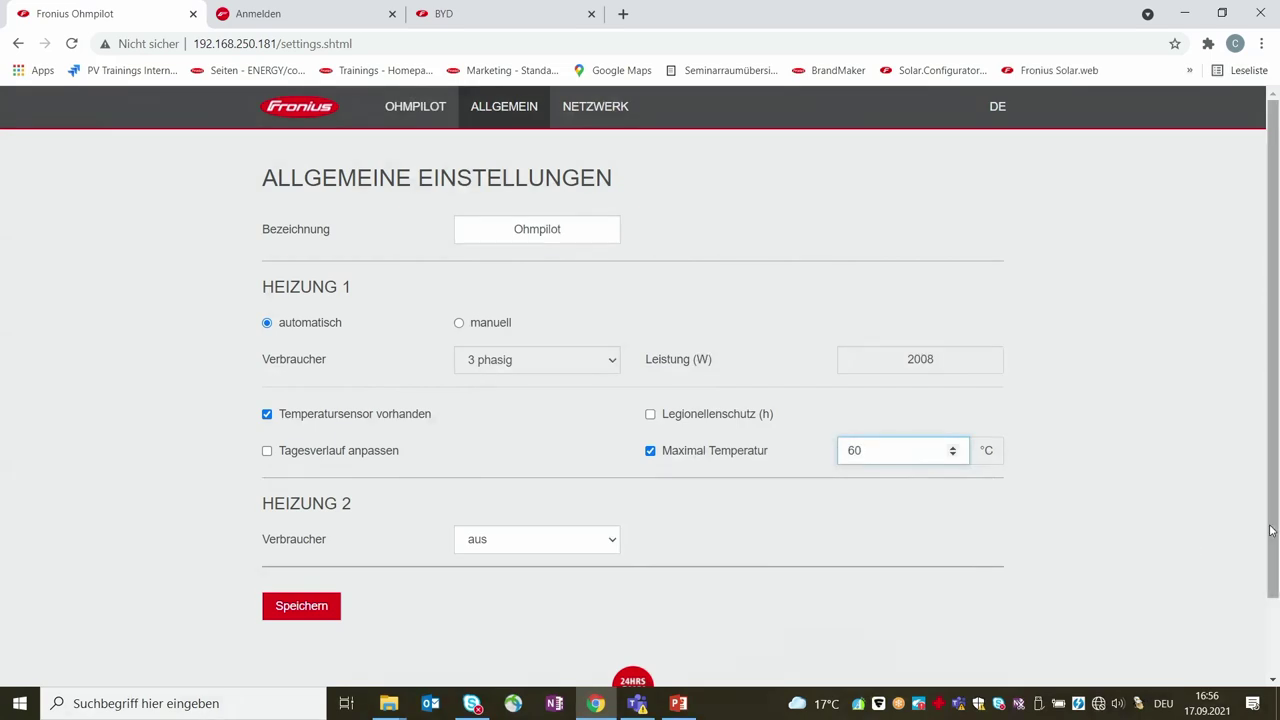
left_click(1073, 457)
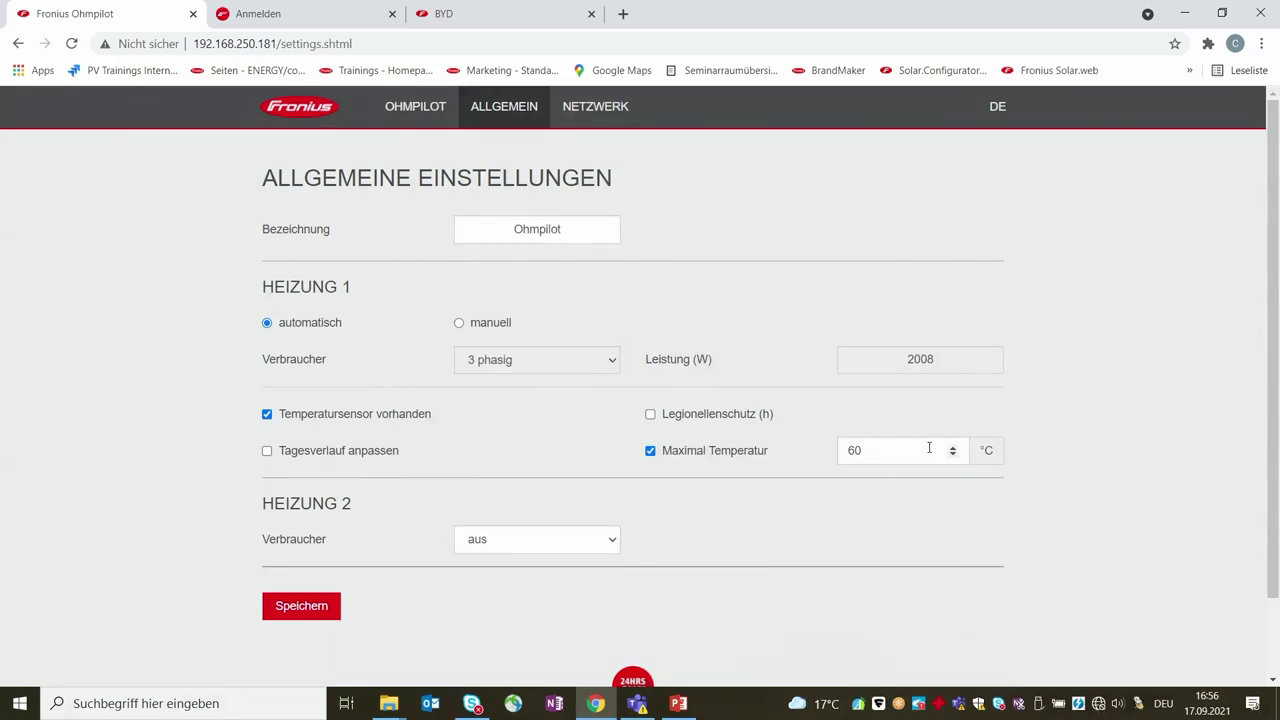
double_click(901, 452)
left_click(1082, 445)
scroll(826, 546, "down", 2)
scroll(300, 508, "up", 1)
left_click(292, 607)
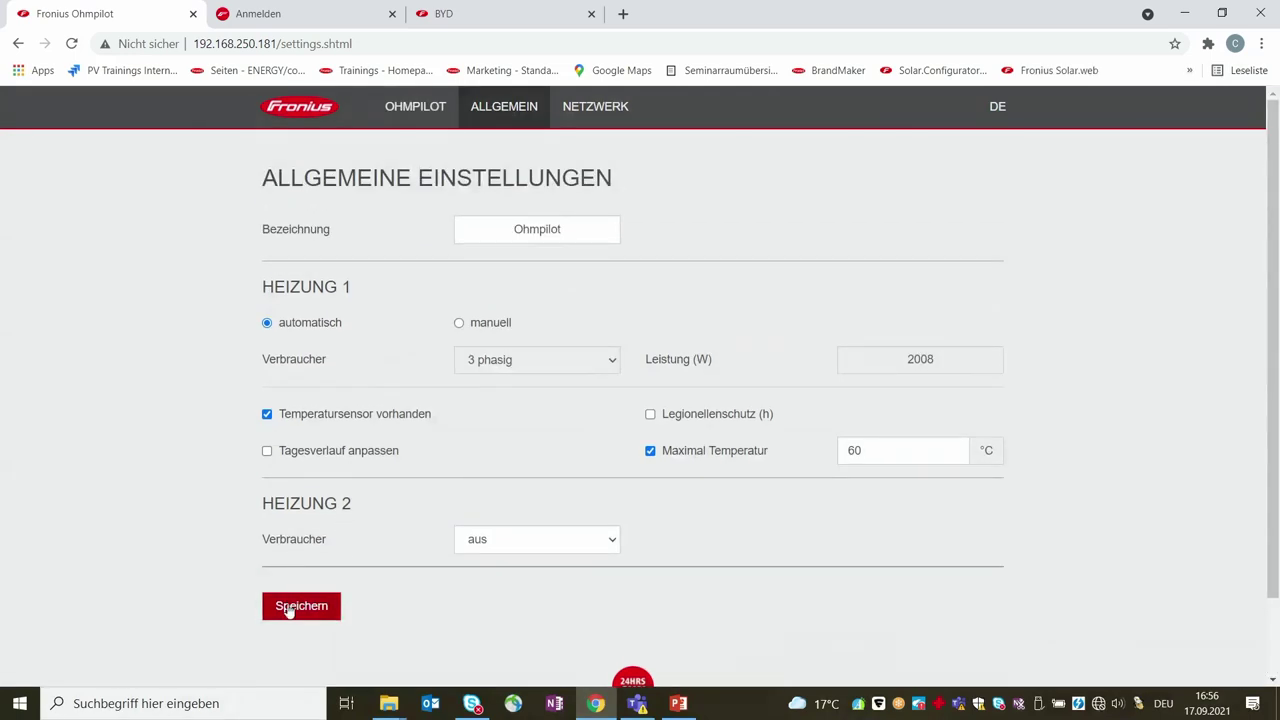
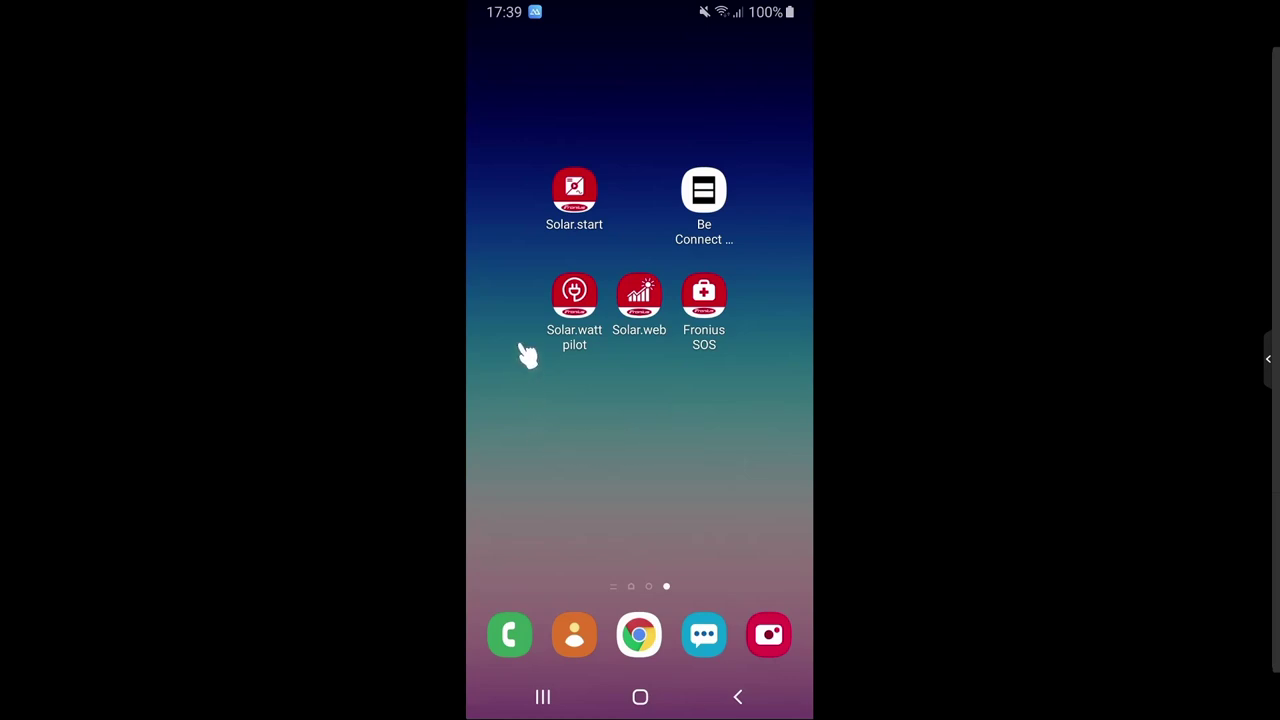
Launch Solar.wattpilot, accept the terms of use and privacy policy, and begin setting up a new Wattpilot.
left_click(576, 312)
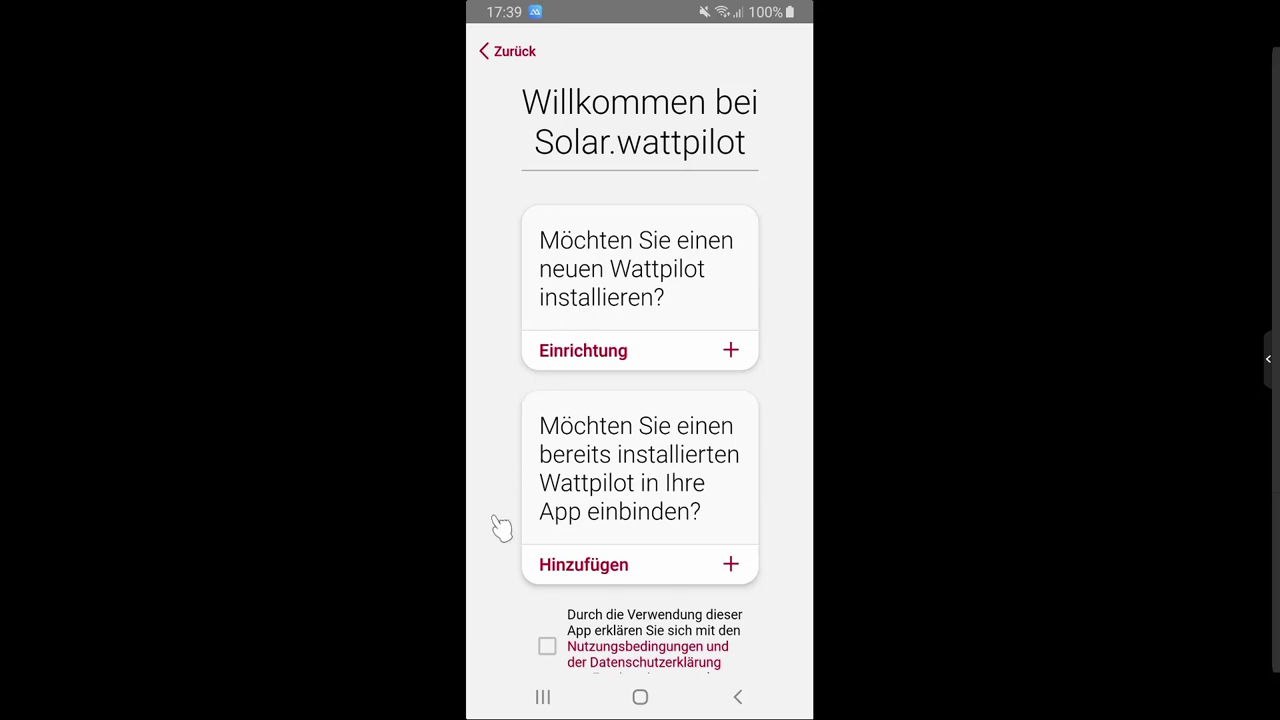
left_click(548, 647)
left_click(672, 289)
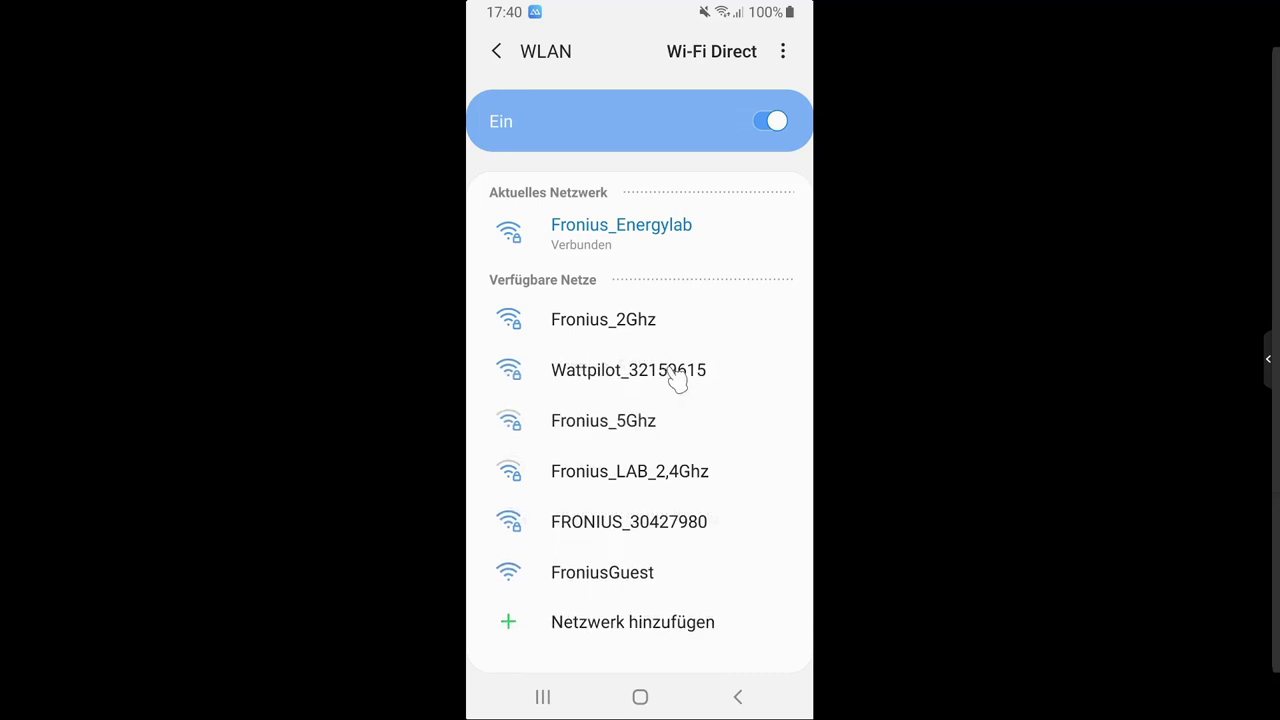
Join the Wattpilot's own hotspot Wi-Fi network, then return to the Wattpilot setup.
left_click(677, 378)
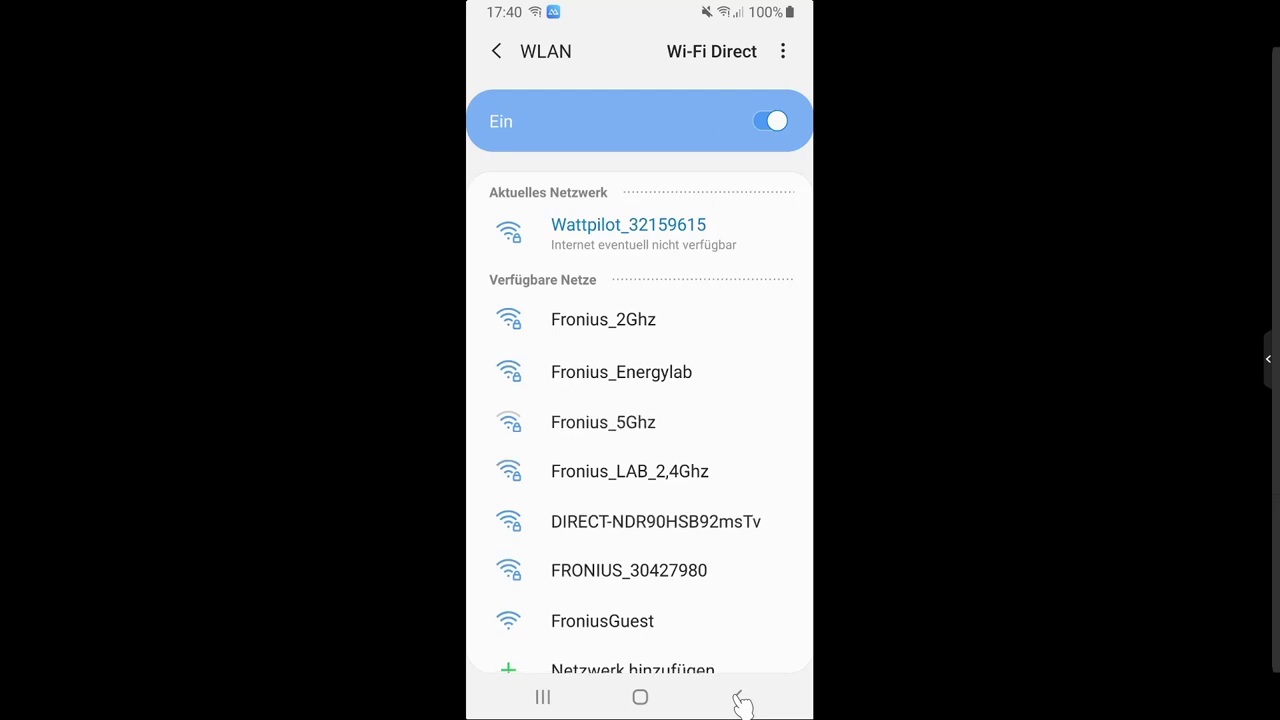
left_click(741, 703)
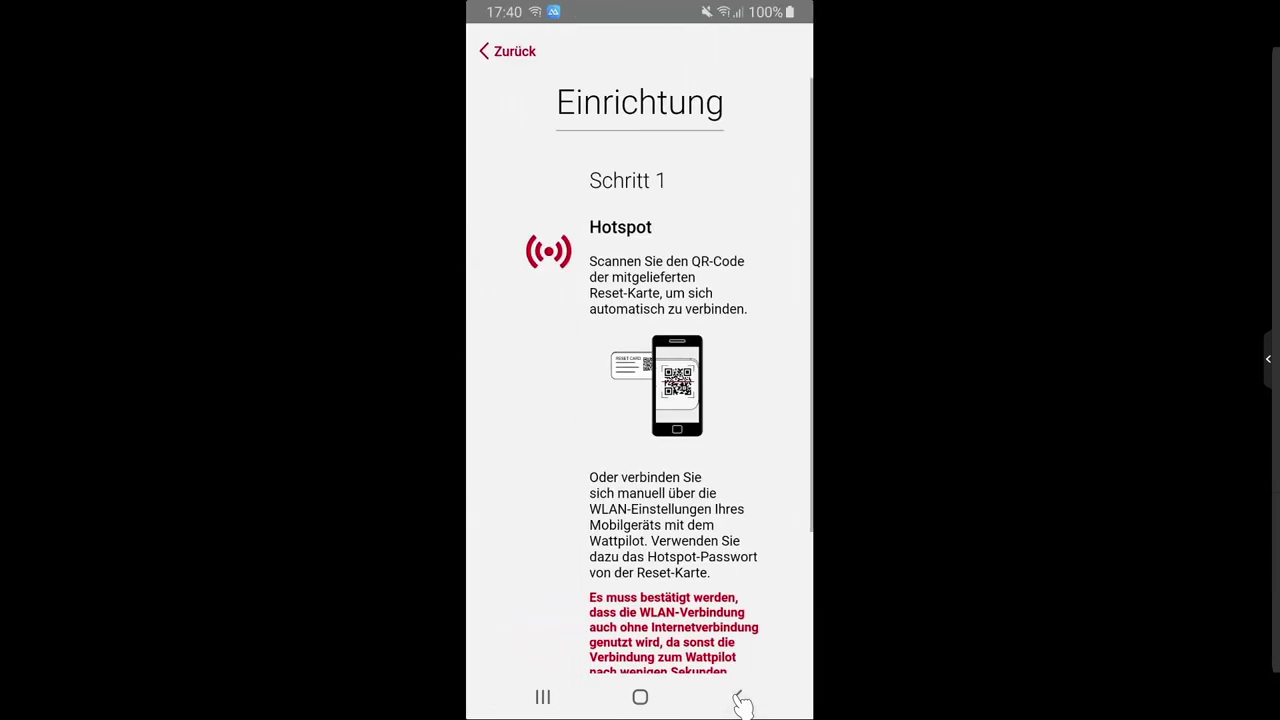
Connect the Wattpilot to Fronius_Energylab by entering the network's Wi-Fi password, then continue.
scroll(737, 575, "down", 3)
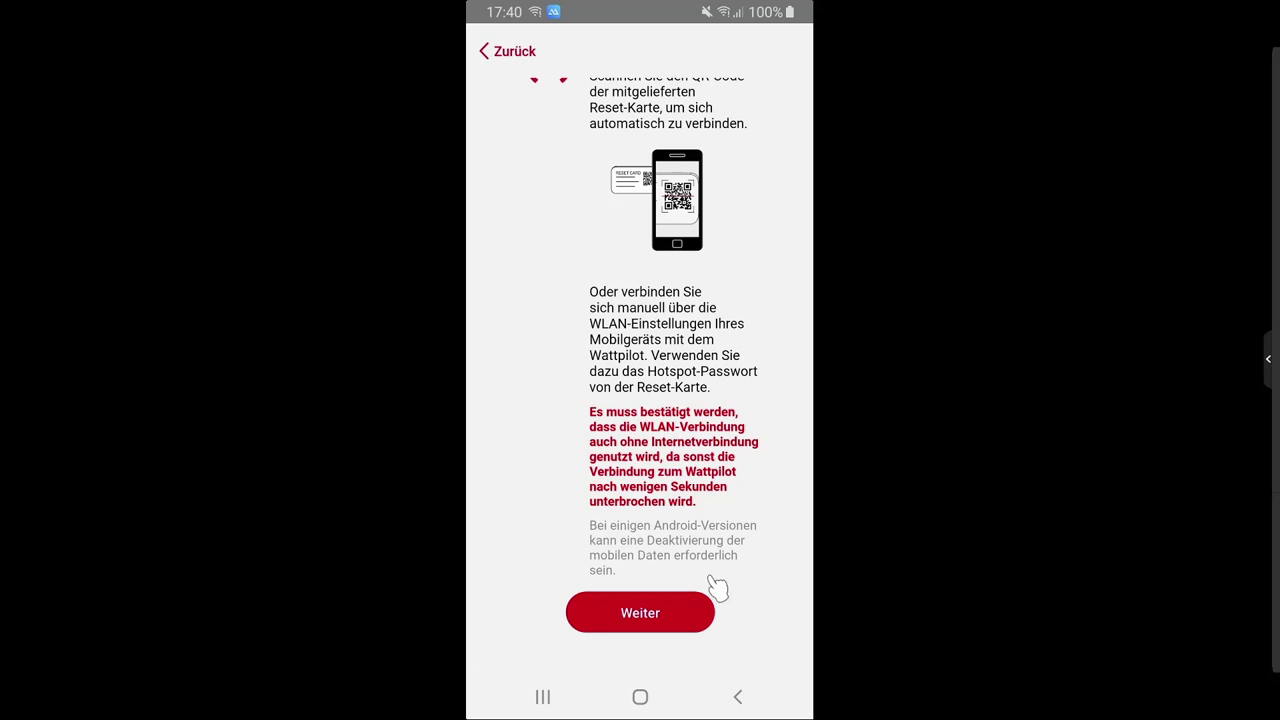
left_click(697, 614)
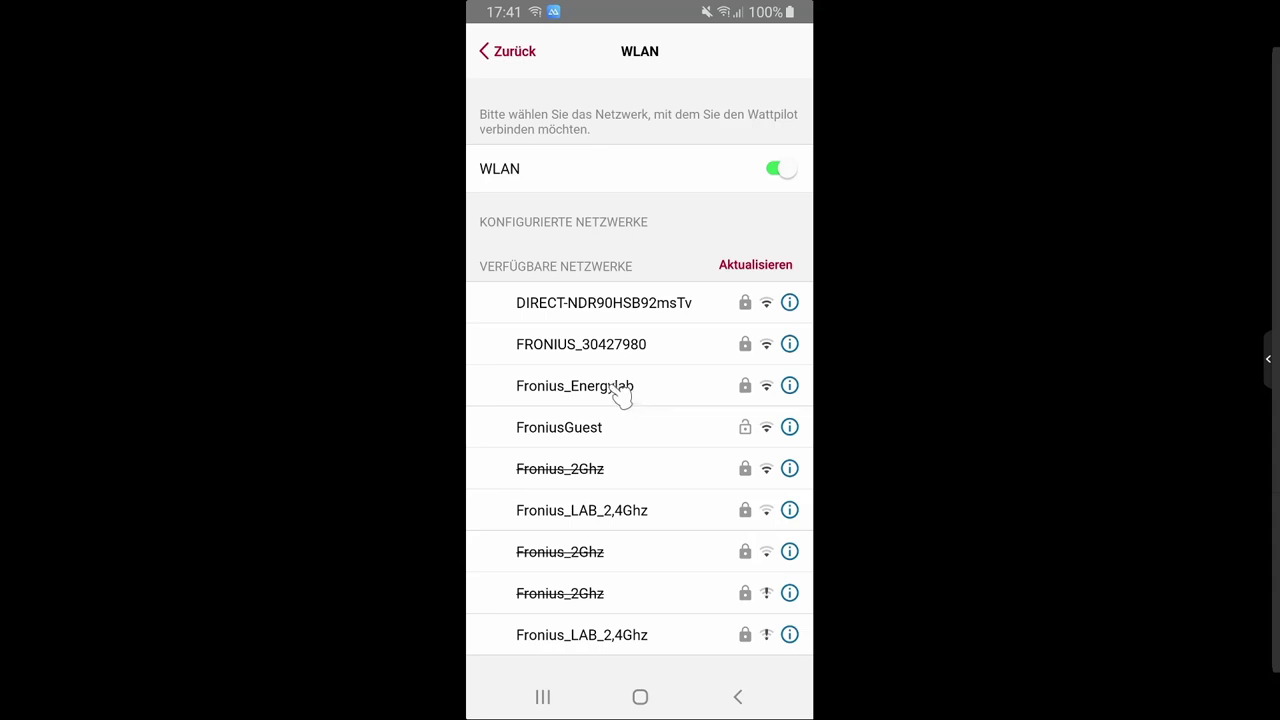
left_click(620, 393)
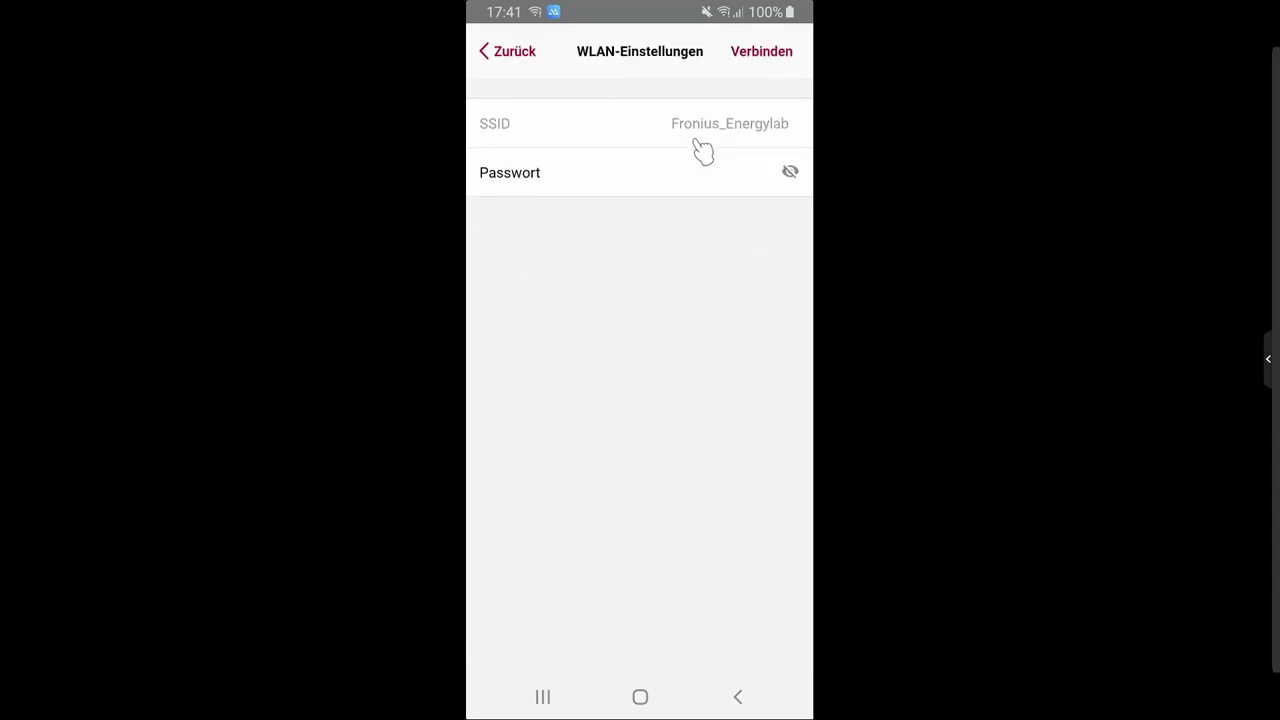
left_click(730, 188)
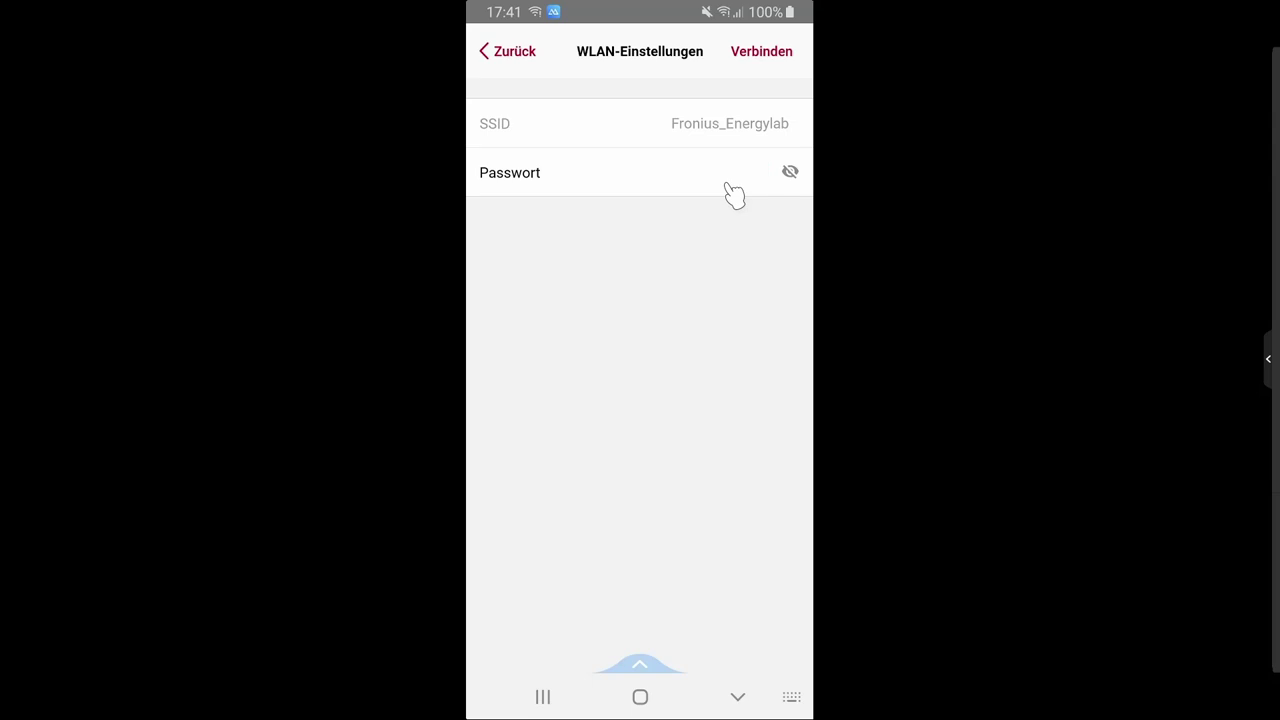
left_click(757, 55)
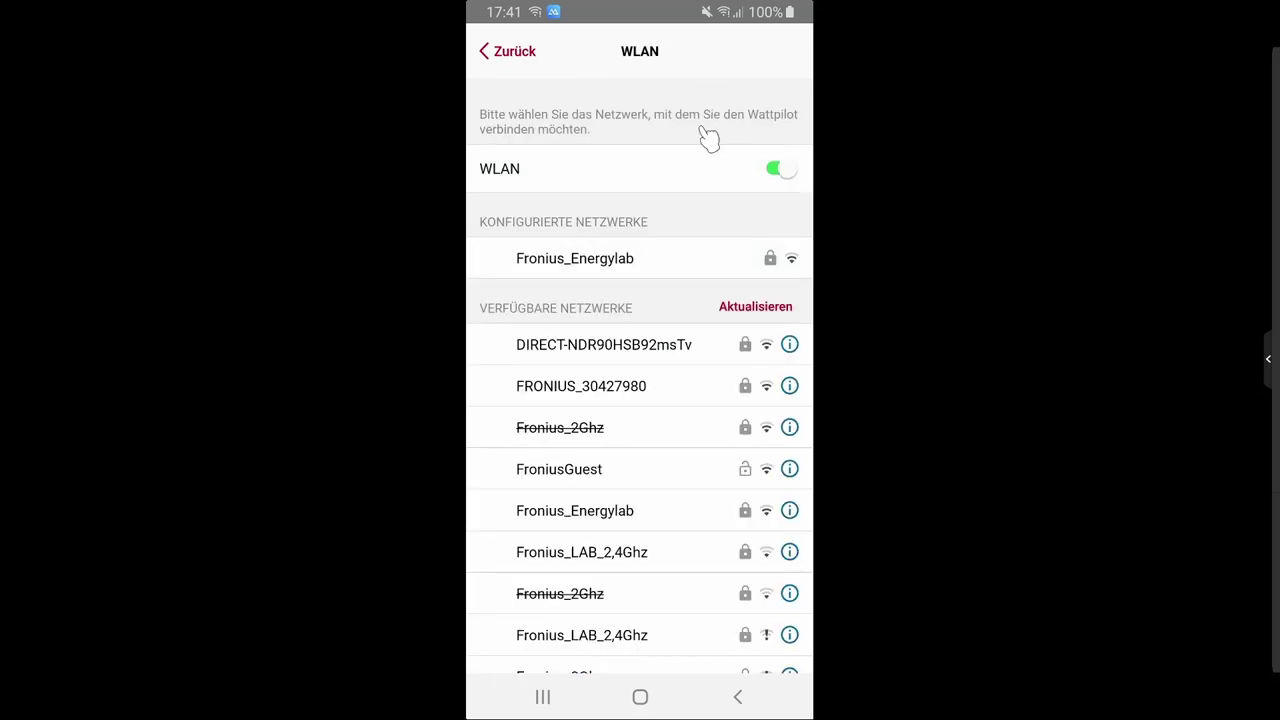
scroll(666, 236, "down", 3)
left_click(668, 238)
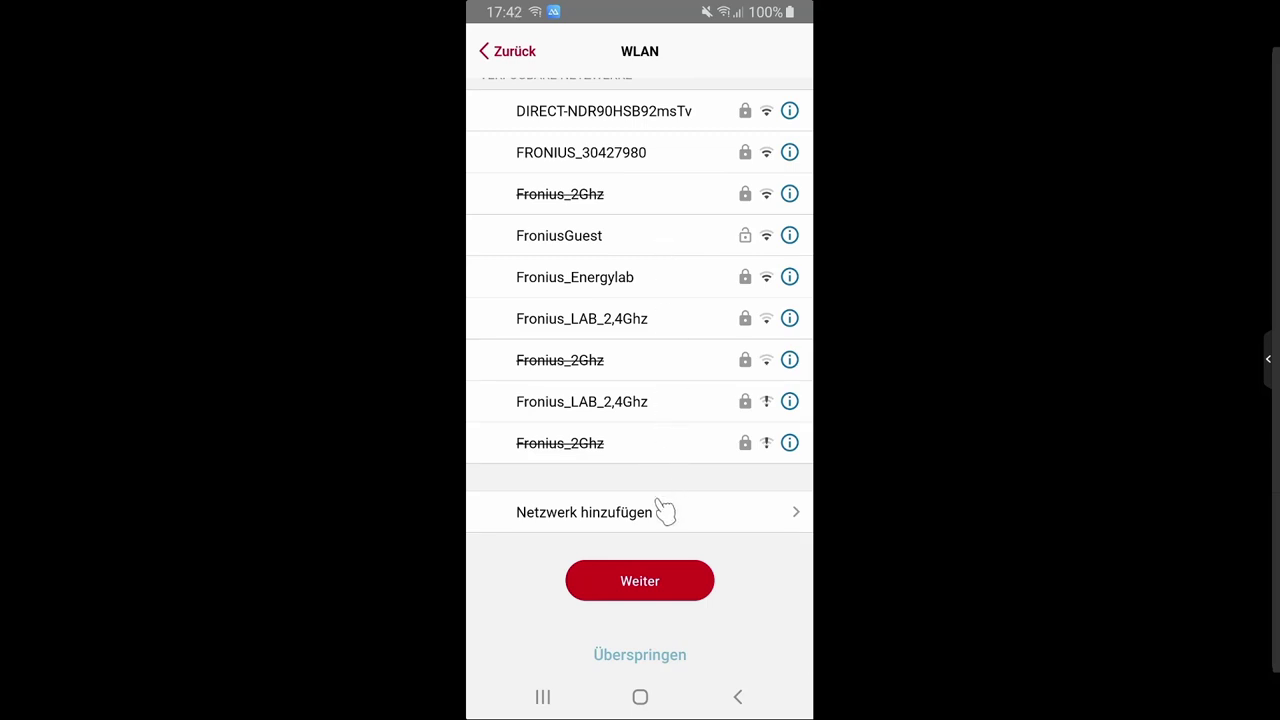
left_click(664, 589)
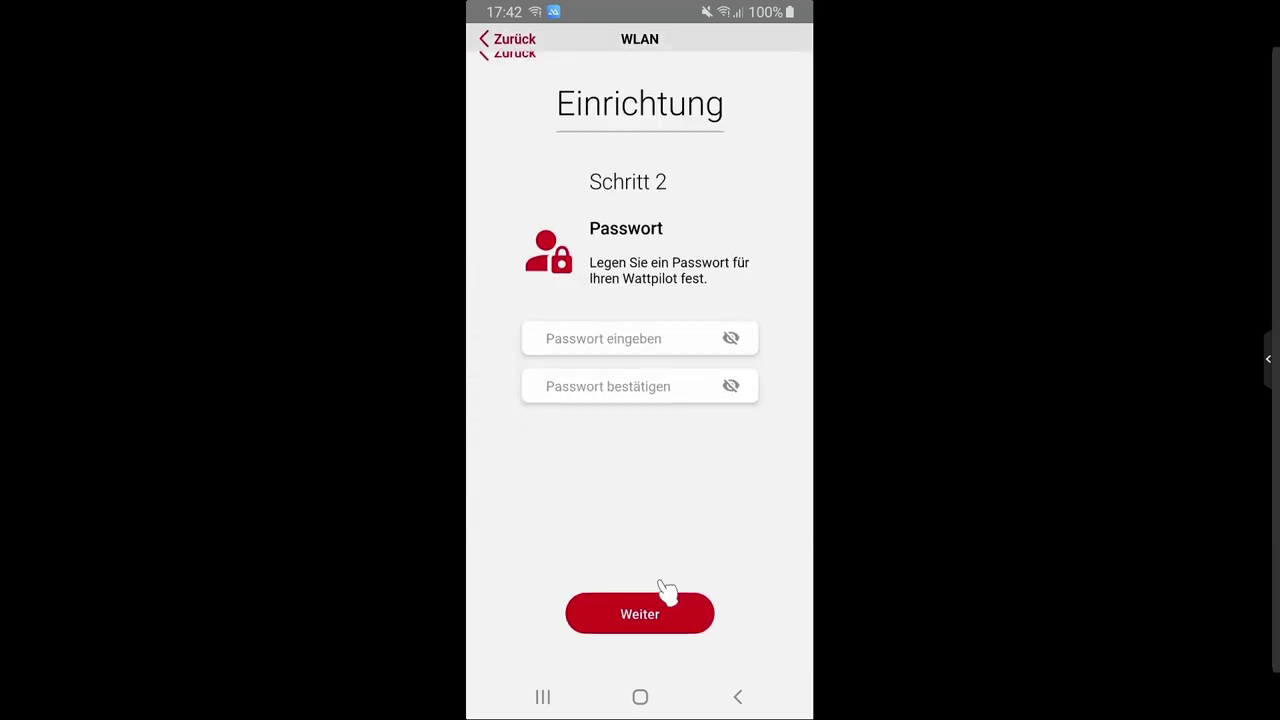
Enter a new Wattpilot password and repeat it in the confirmation field.
left_click(618, 340)
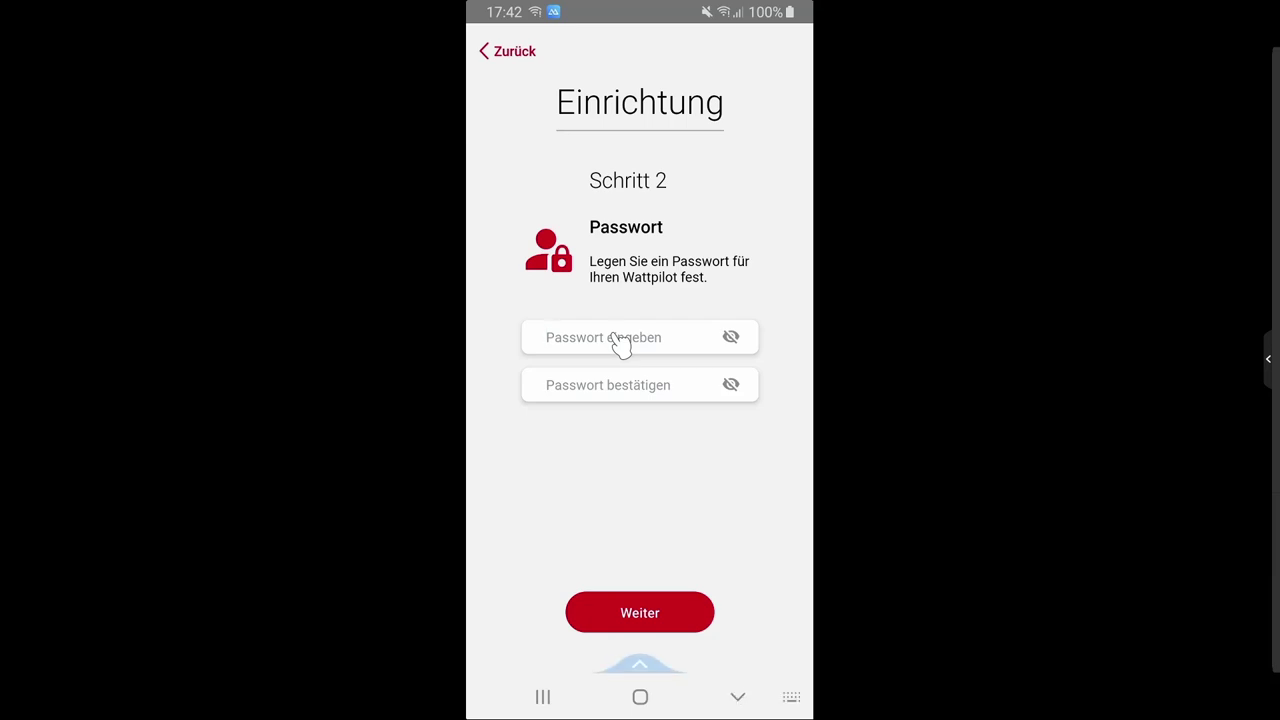
left_click(622, 385)
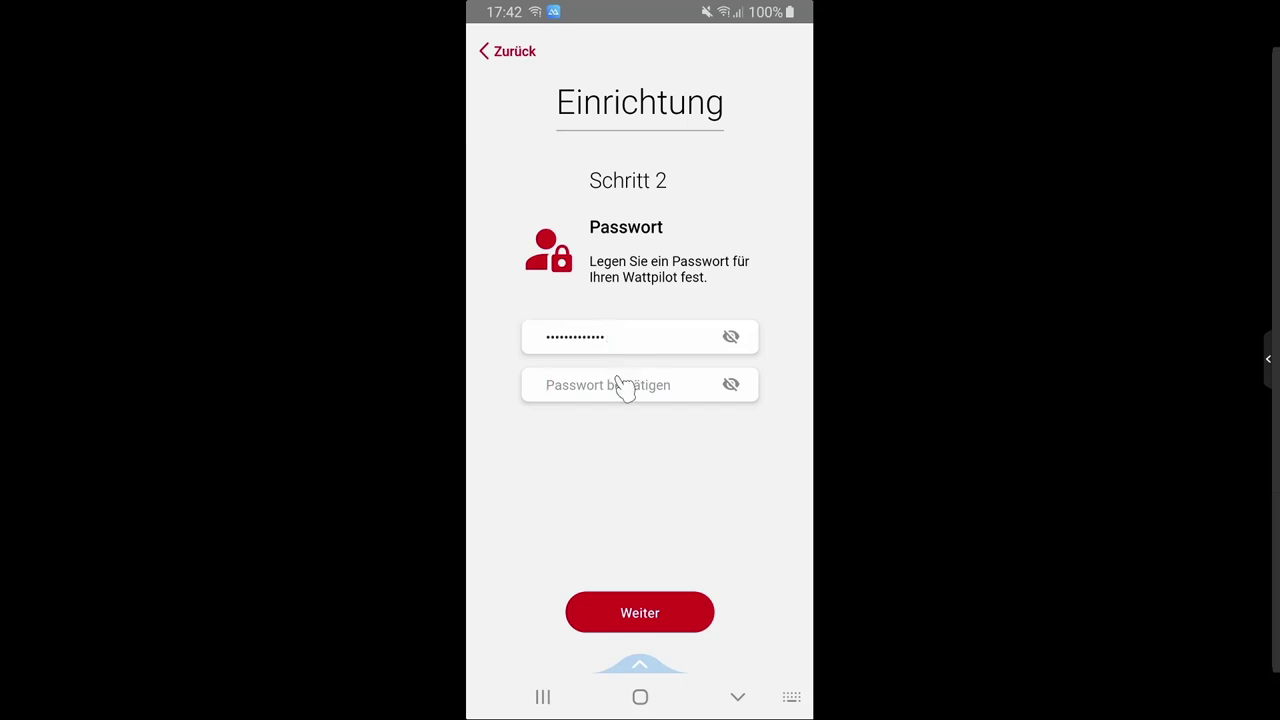
left_click(640, 486)
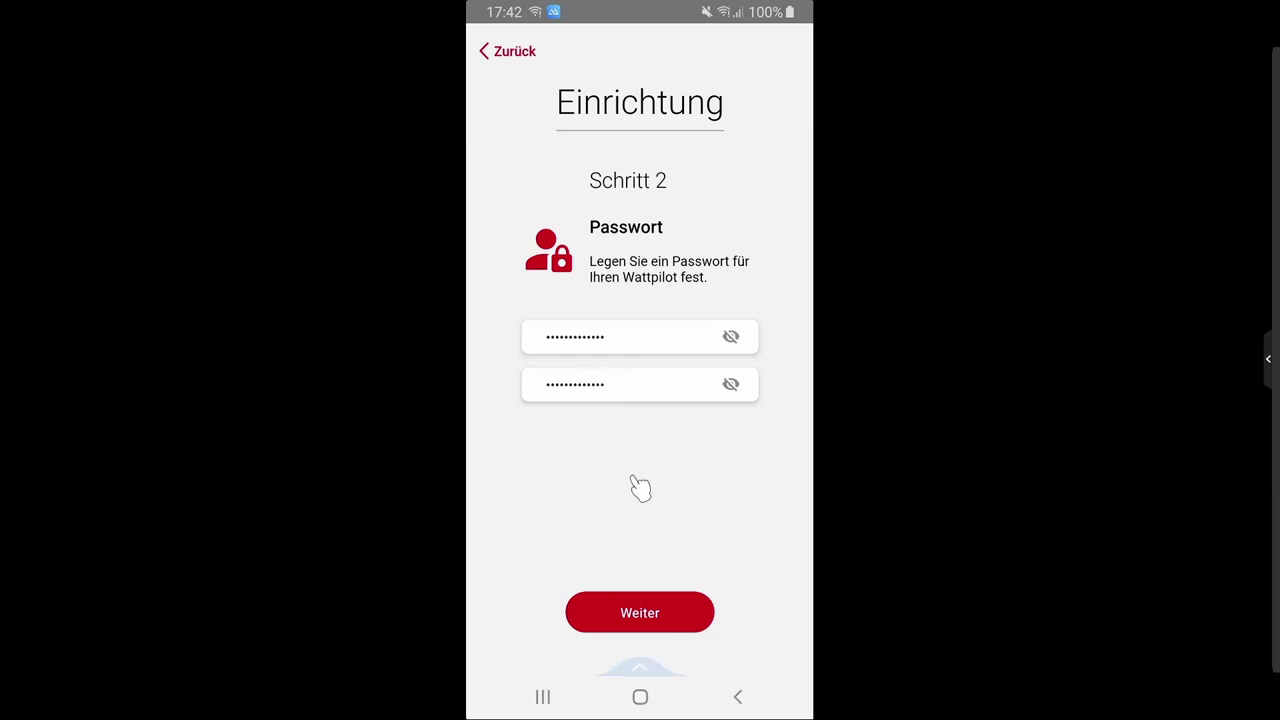
Continue past the internet connection step and finish setup to reach the charging overview.
left_click(658, 620)
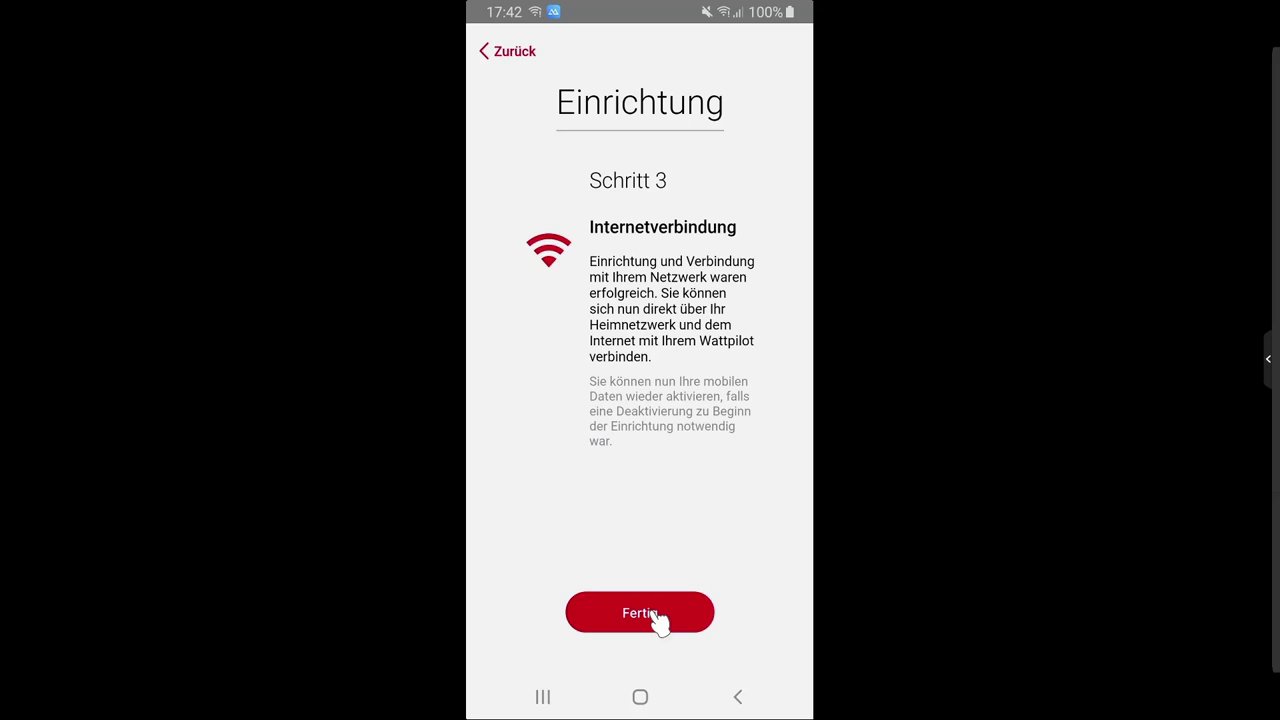
left_click_drag(630, 8, 625, 342)
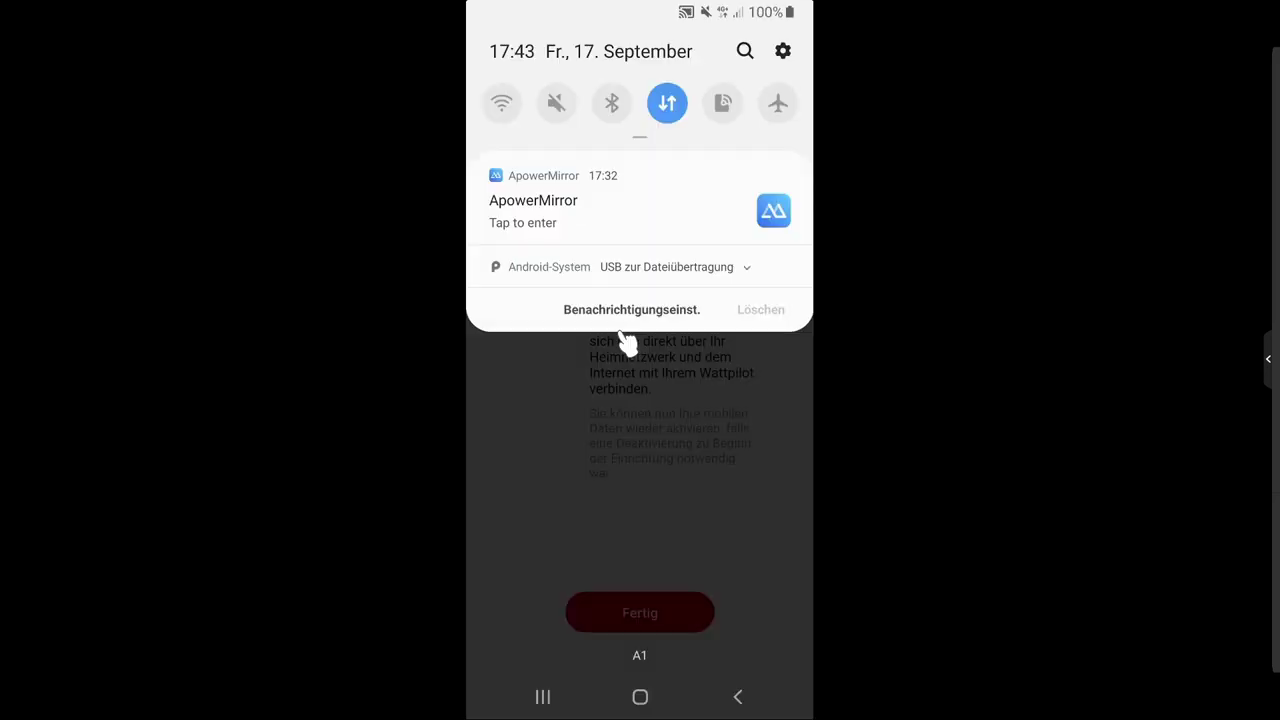
left_click(625, 342)
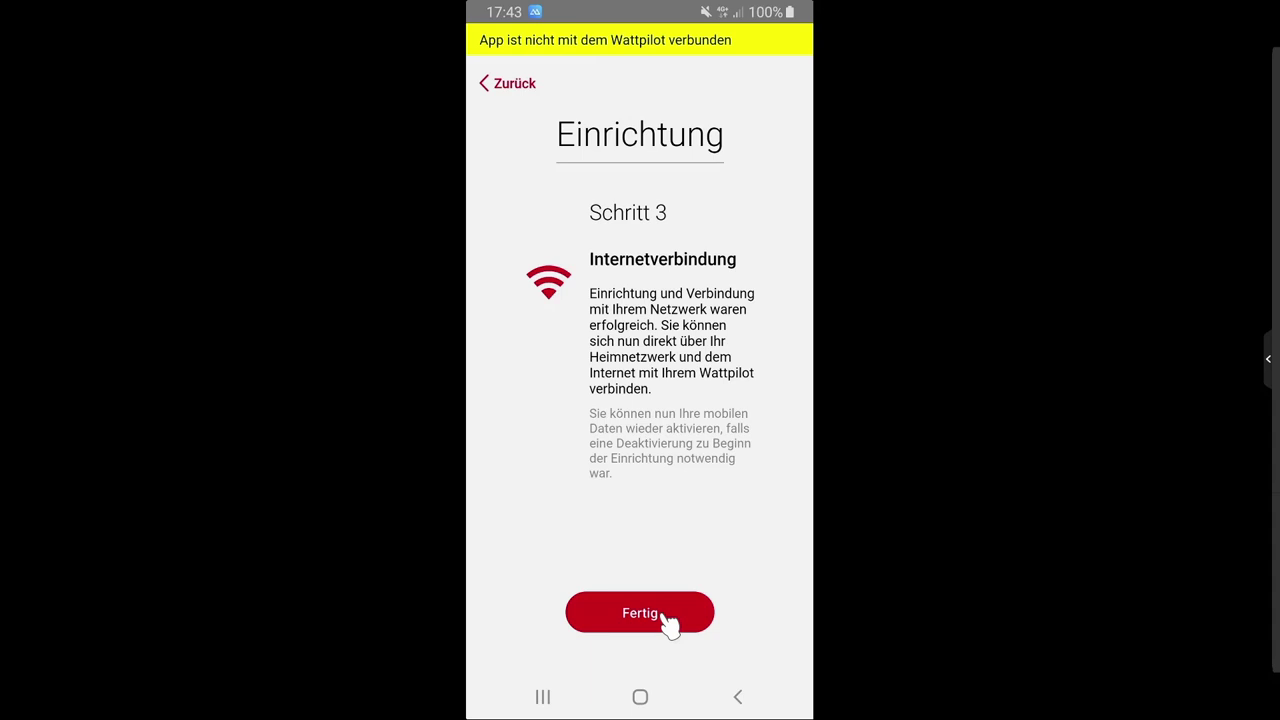
left_click(640, 613)
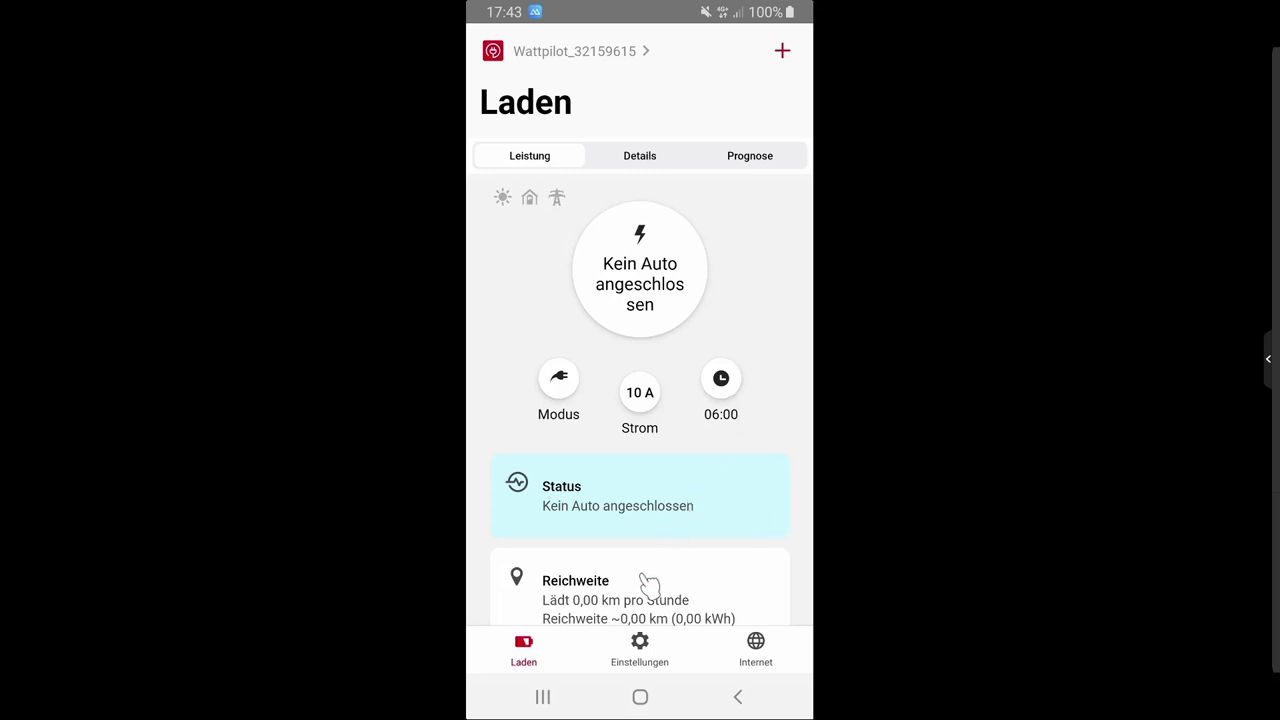
Review the Reichweite range card on the Laden screen, then go to Einstellungen.
scroll(650, 580, "down", 2)
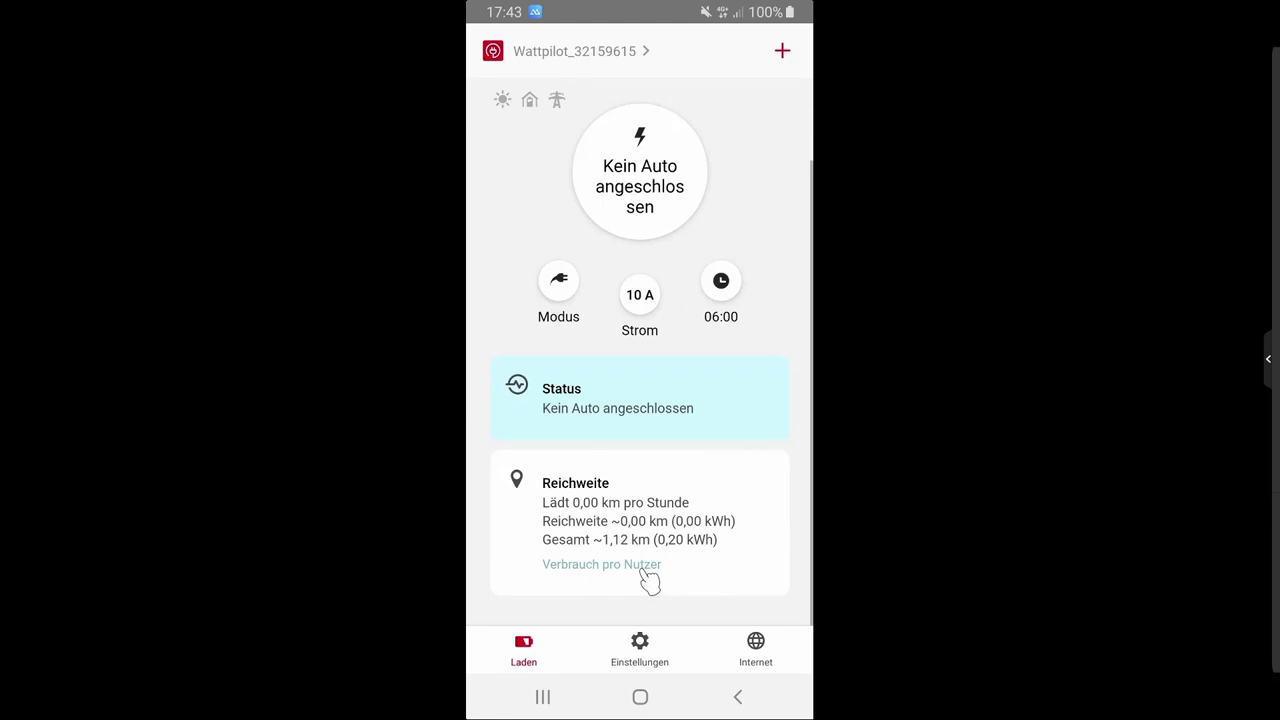
scroll(650, 580, "up", 2)
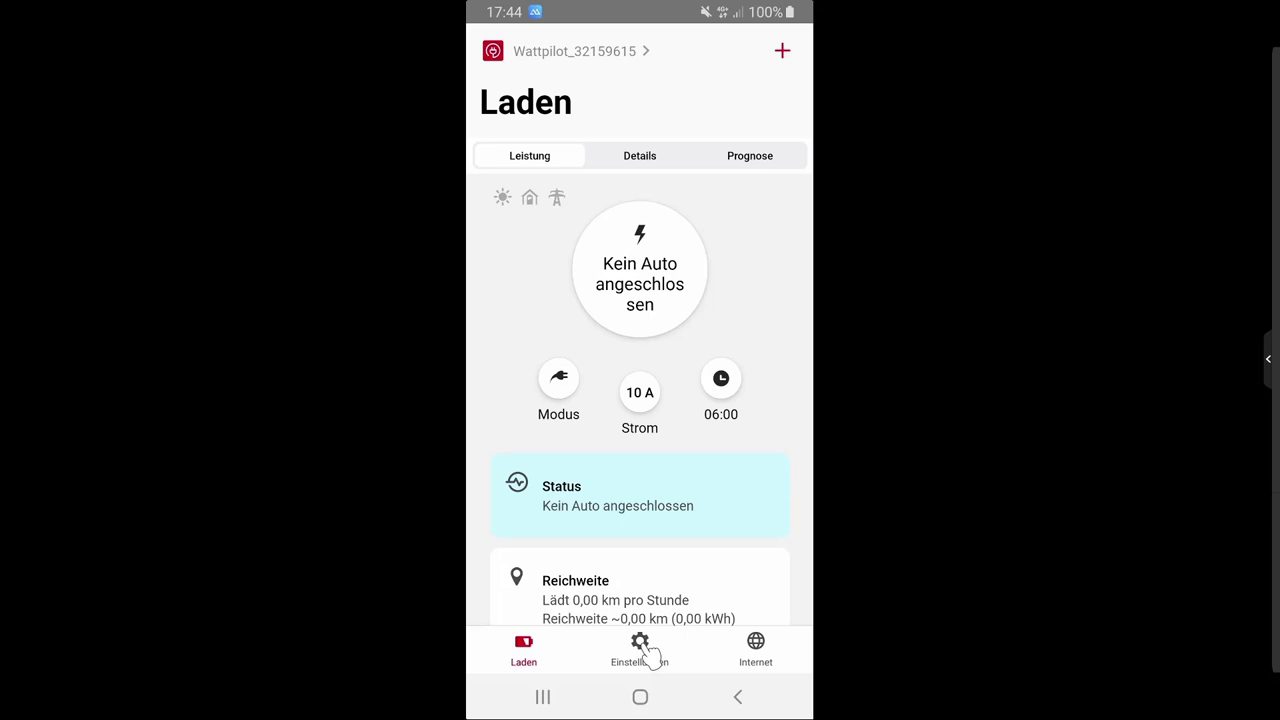
left_click(640, 648)
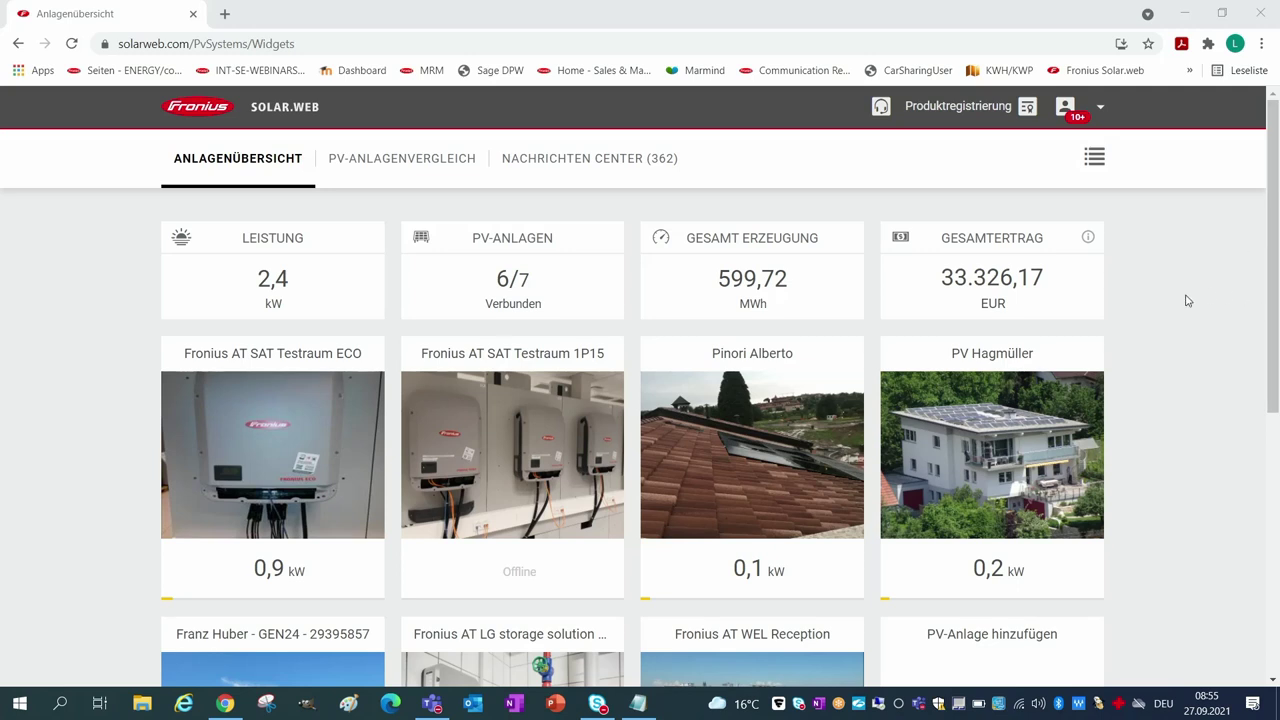
Open the Add PV system form and add a serial-number and V.Code device entry.
scroll(1187, 302, "down", 1)
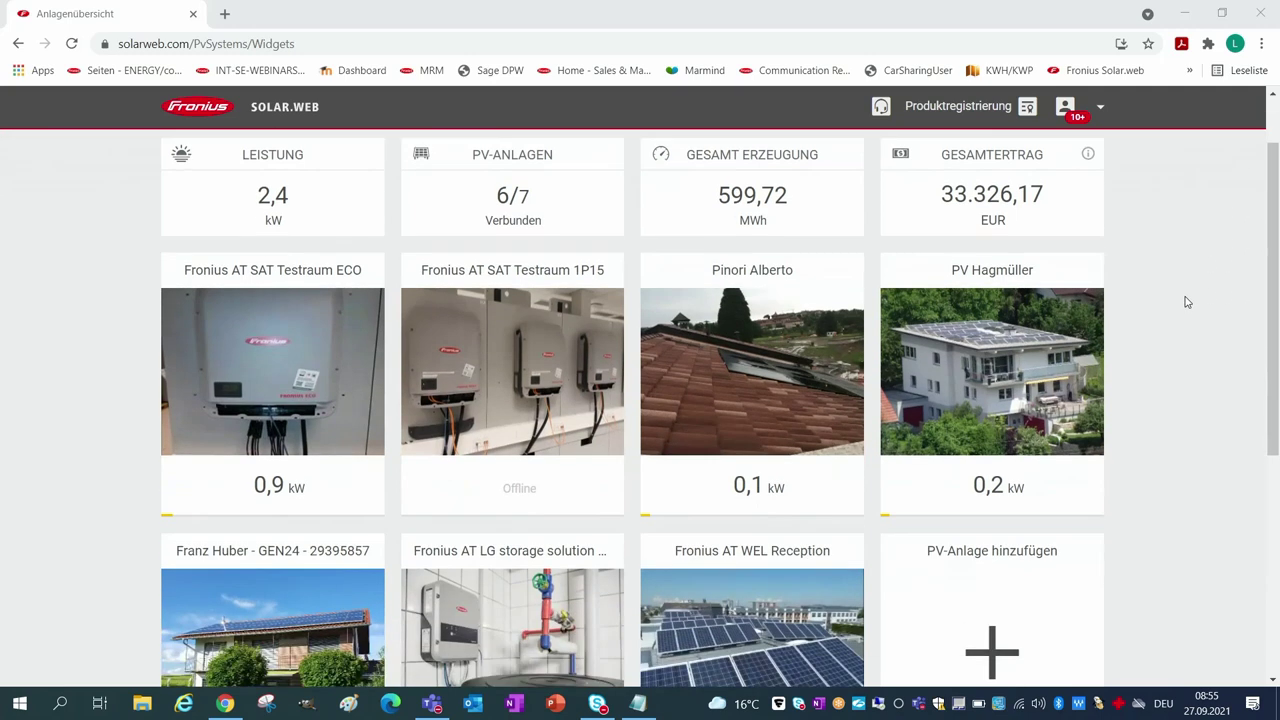
scroll(1210, 397, "up", 1)
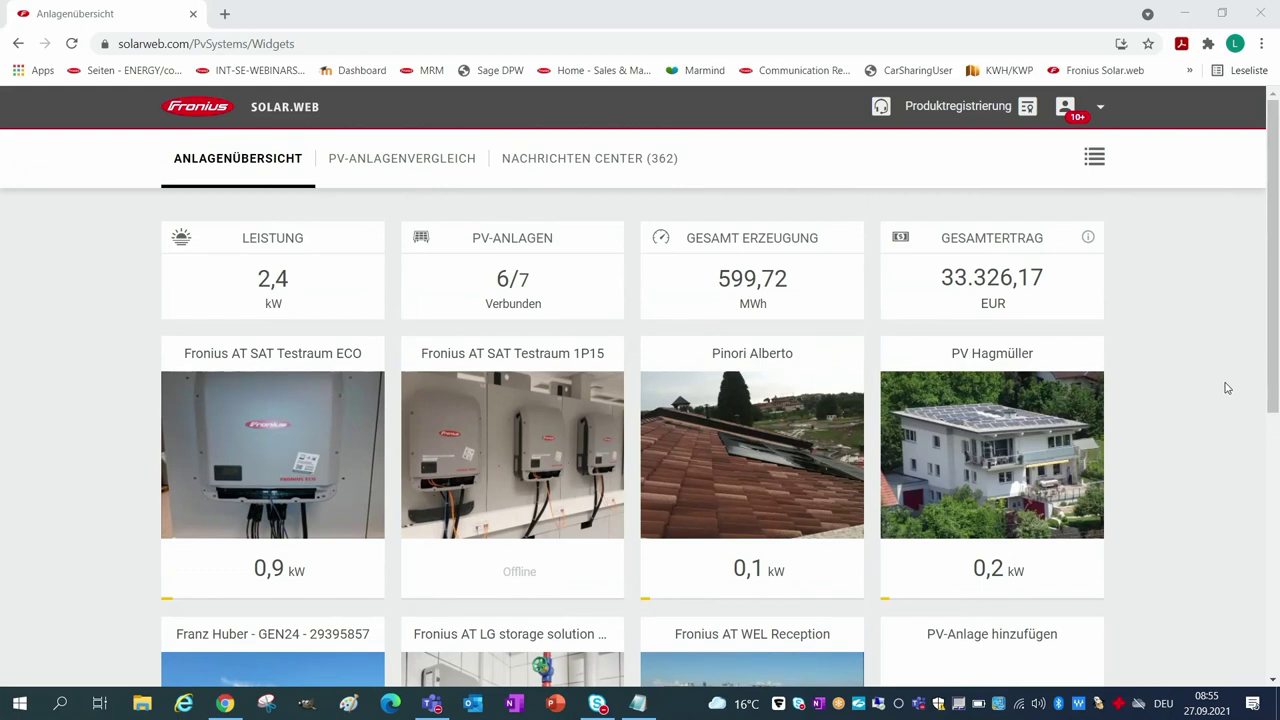
scroll(1227, 388, "down", 3)
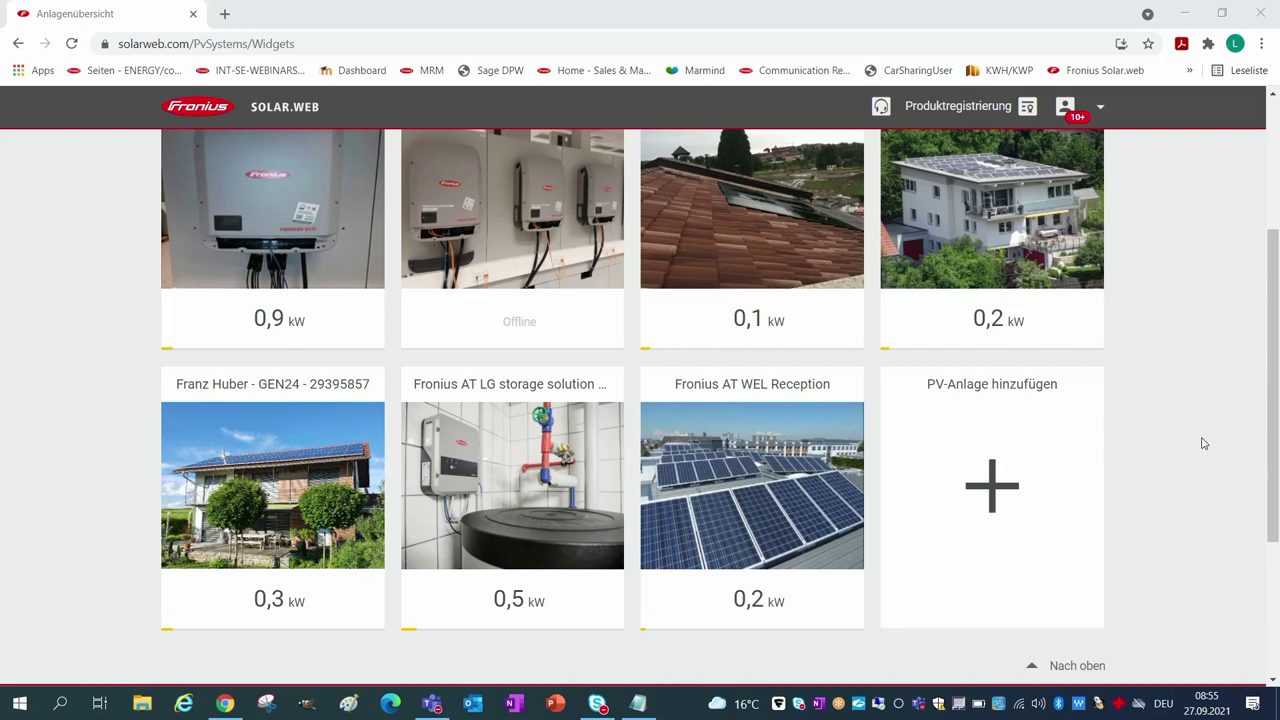
left_click(1003, 491)
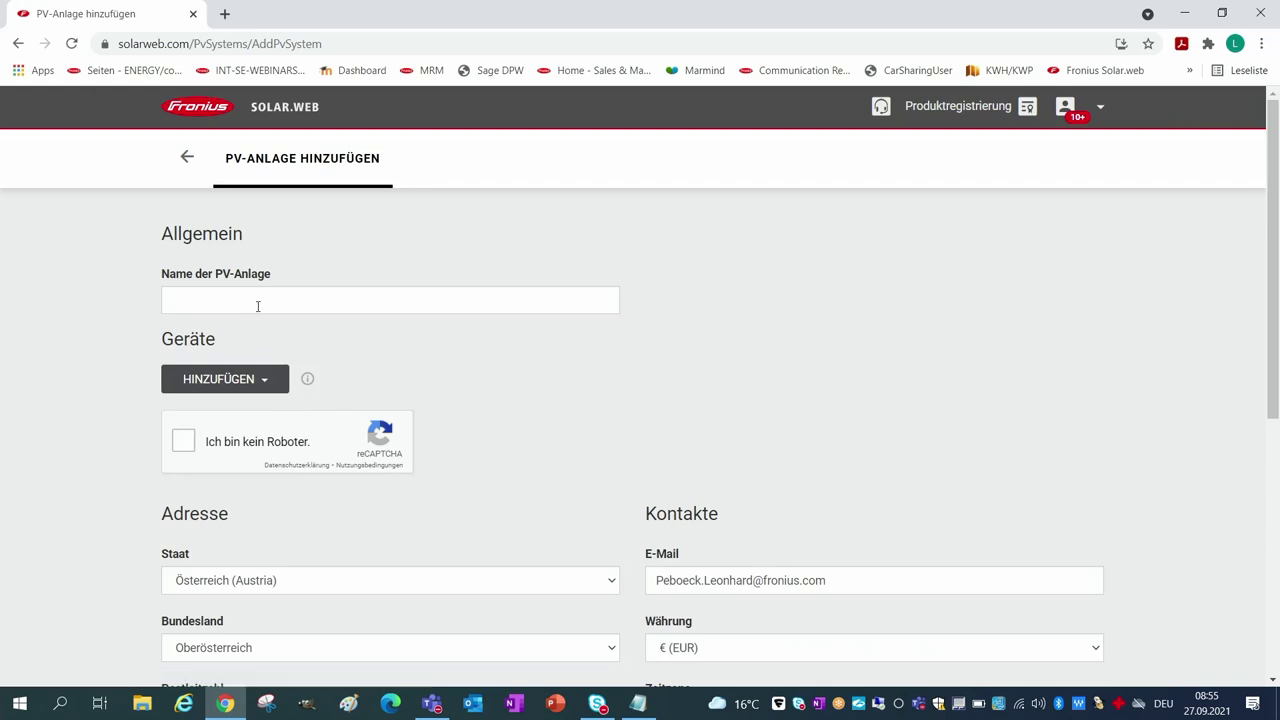
scroll(257, 306, "down", 1)
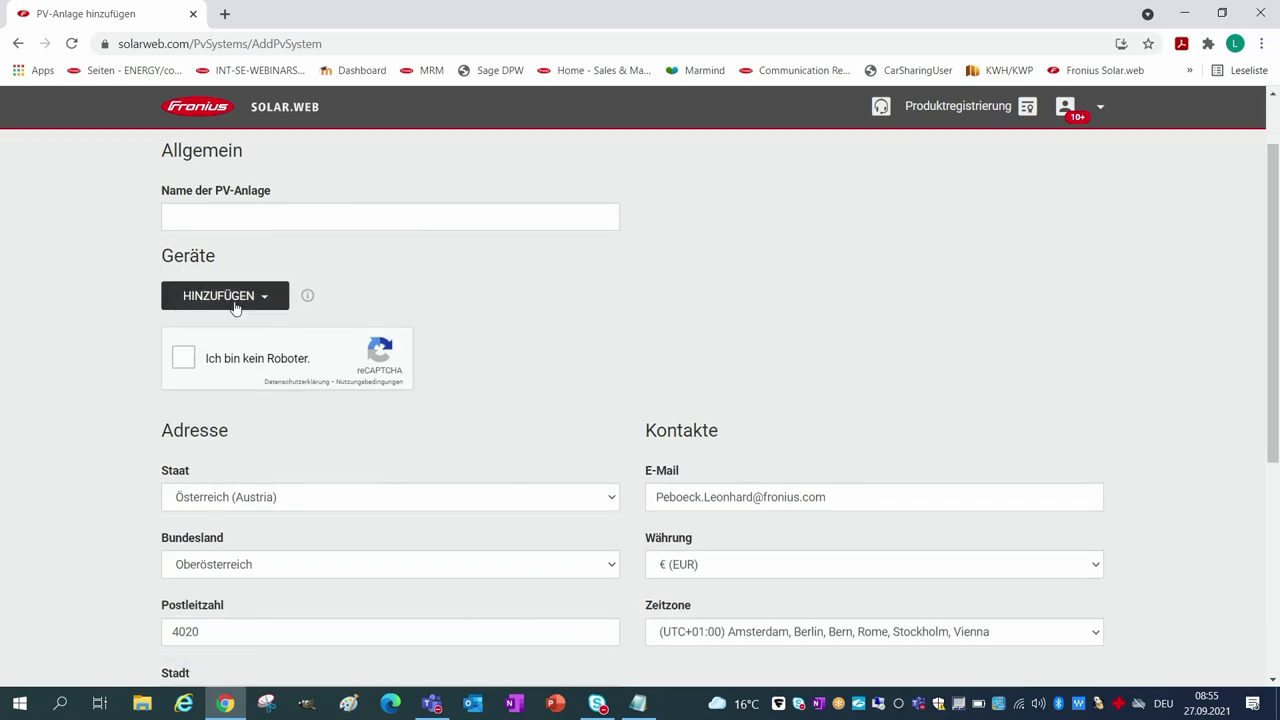
left_click(242, 303)
left_click(250, 348)
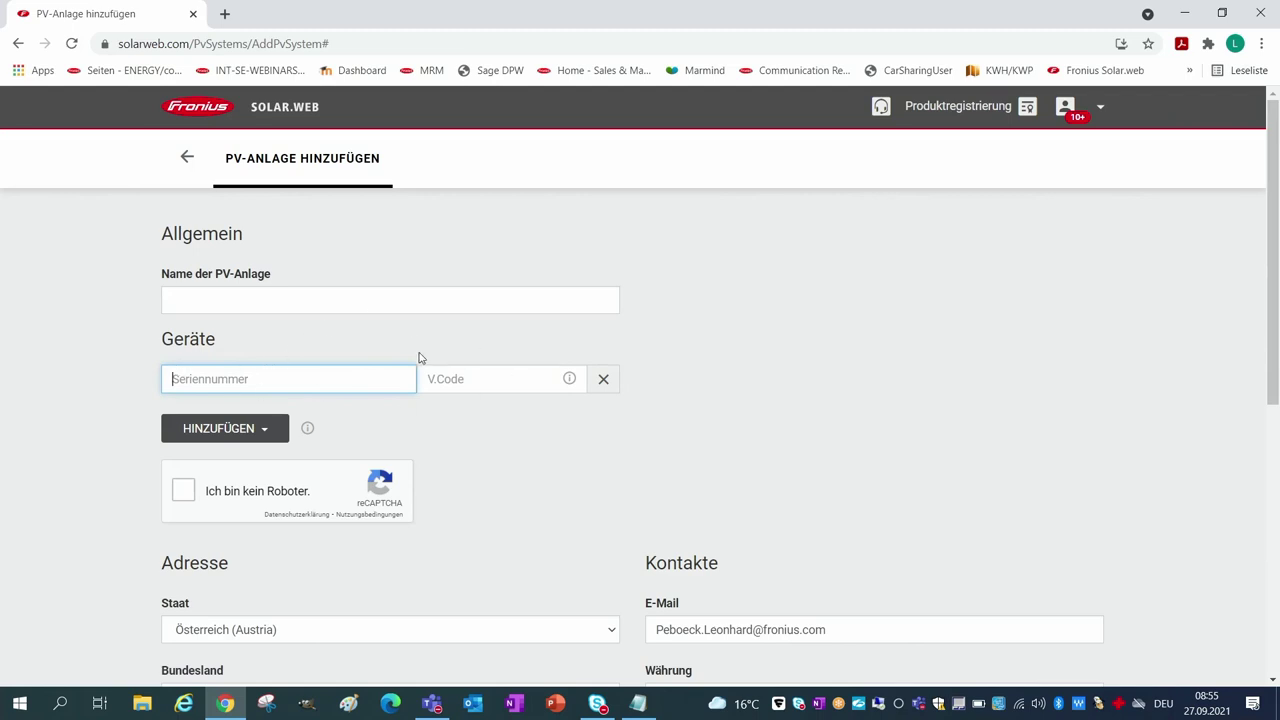
Leave the unfilled form via the Fronius logo and return to Anlagenübersicht.
scroll(420, 357, "down", 1)
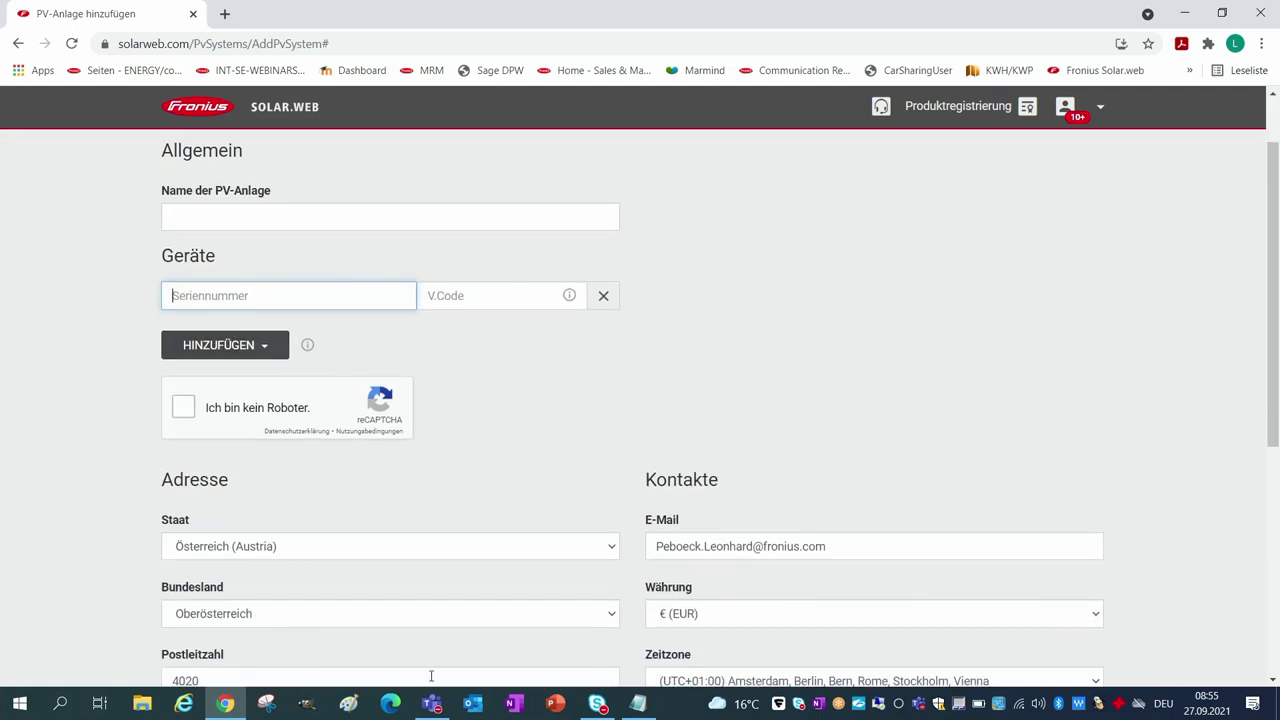
scroll(577, 404, "up", 1)
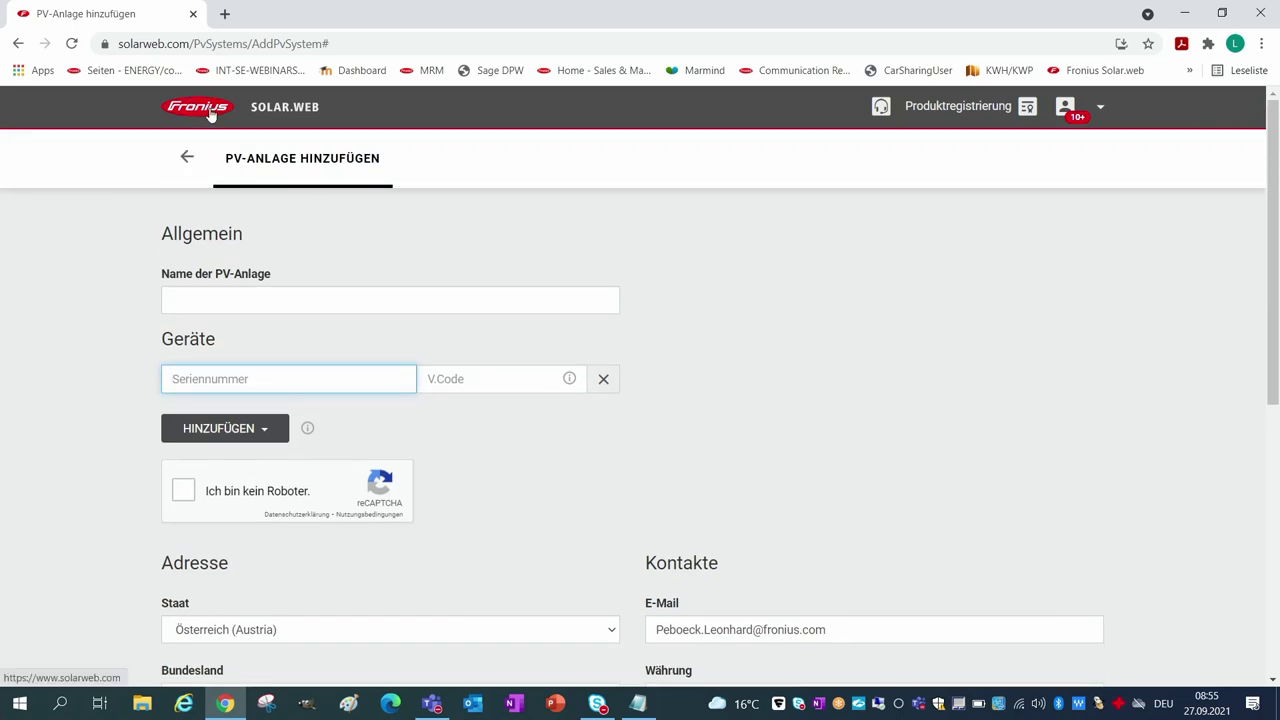
left_click(210, 113)
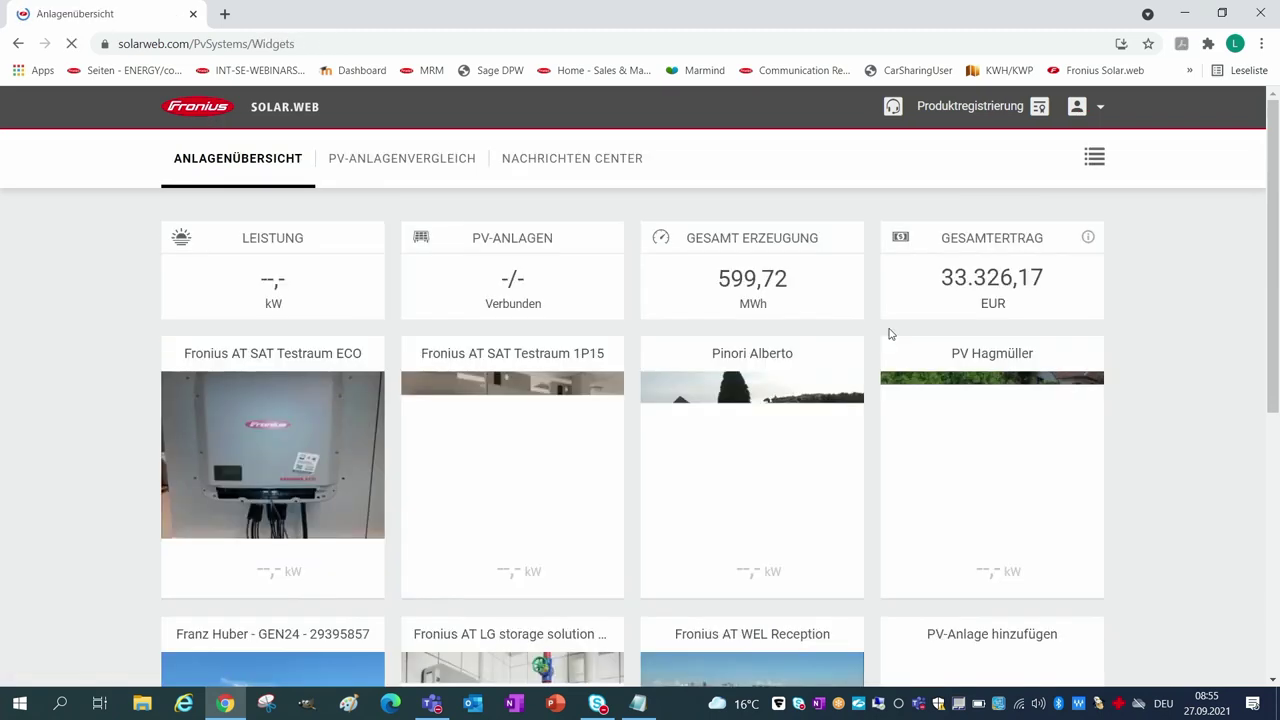
Open the 'Fronius AT LG storage solution' system from the plant overview.
scroll(705, 313, "down", 3)
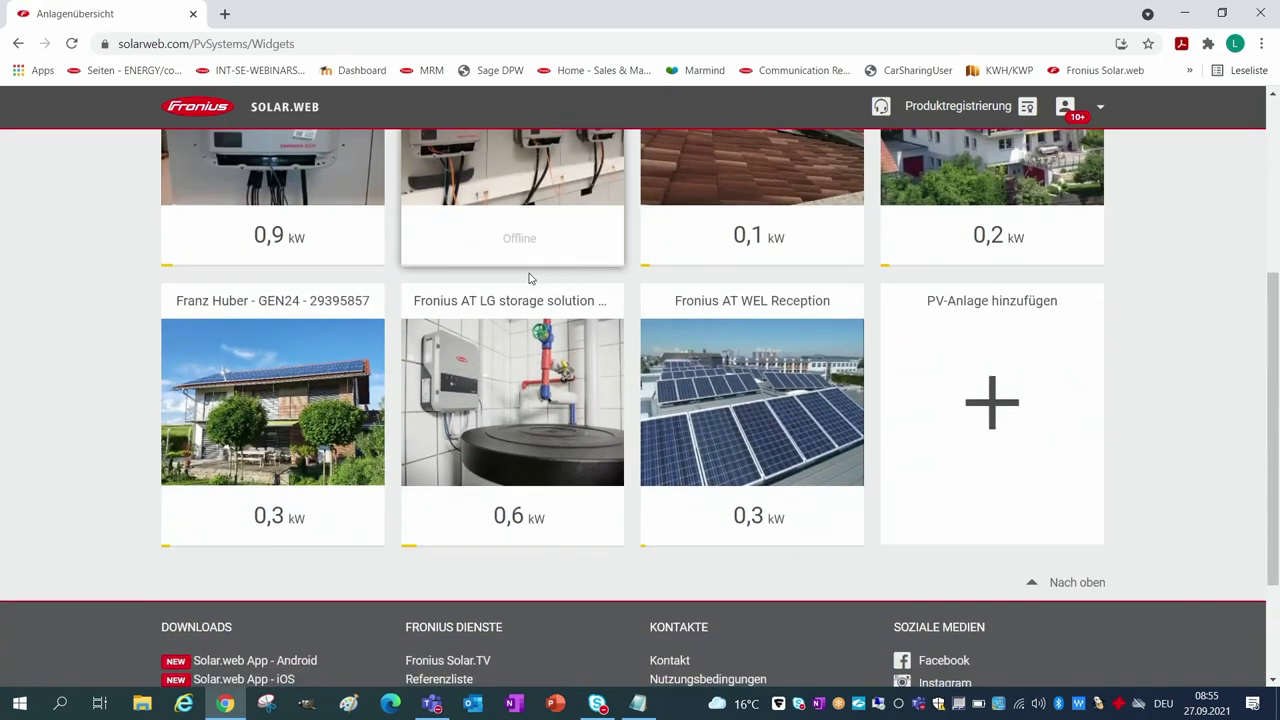
left_click(508, 356)
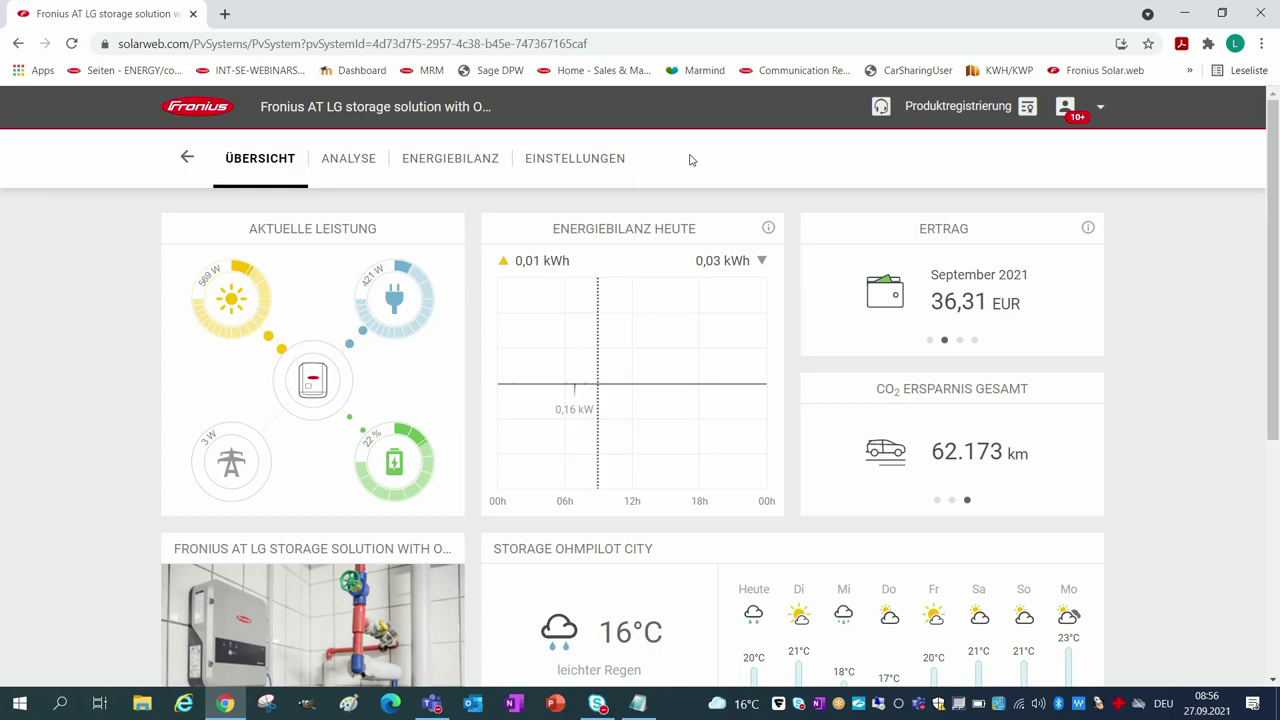
Review the LG storage system's Profil der PV-Anlage settings, then view its Komponenten list.
left_click(566, 160)
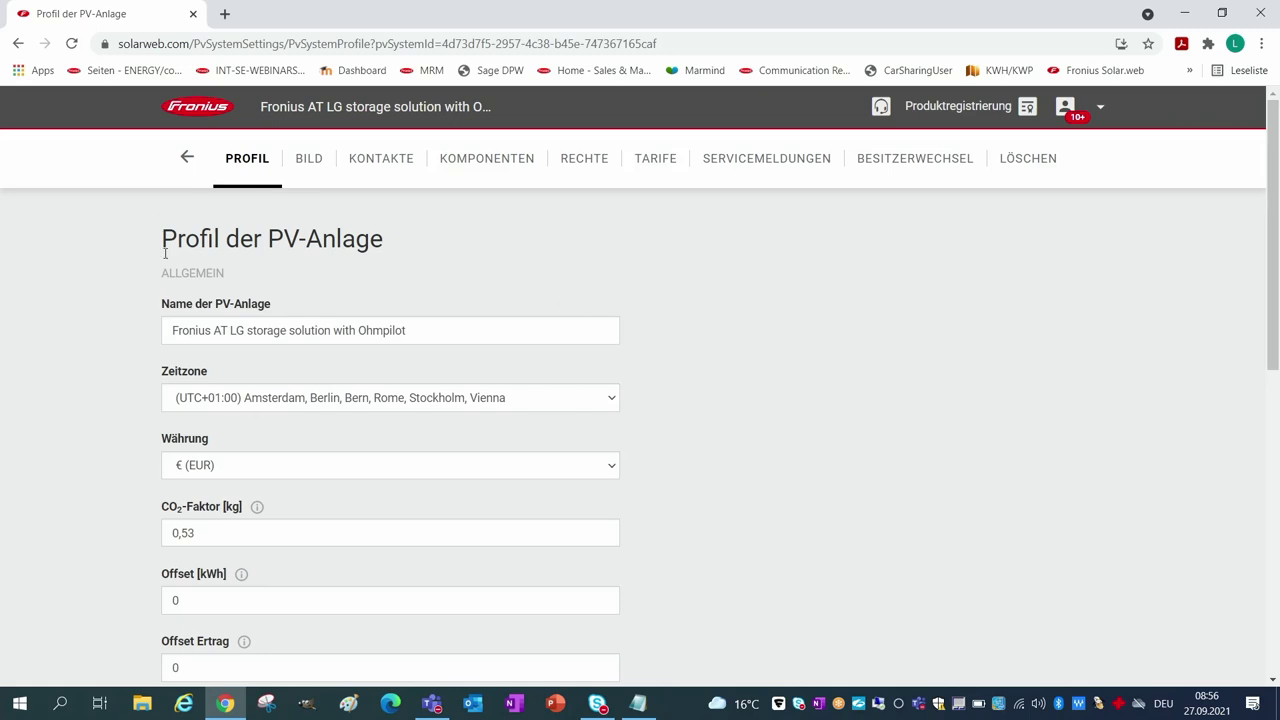
scroll(286, 446, "down", 1)
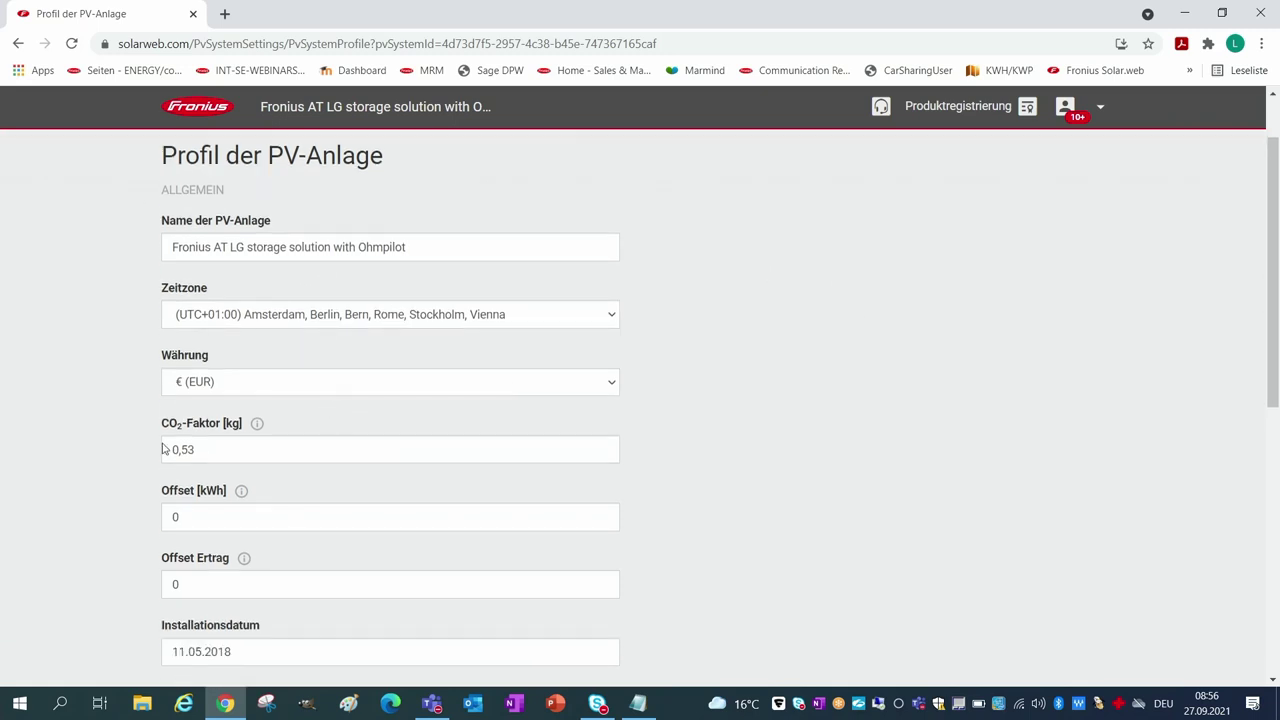
scroll(322, 398, "down", 1)
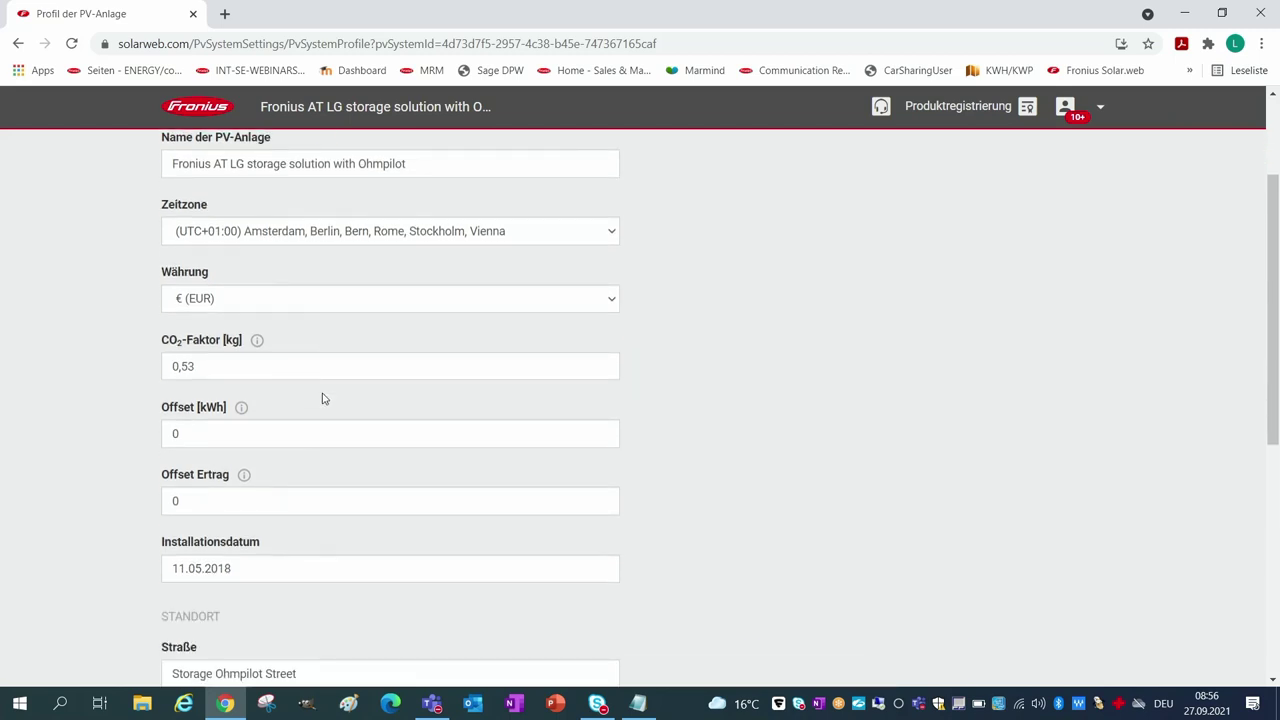
scroll(406, 392, "up", 2)
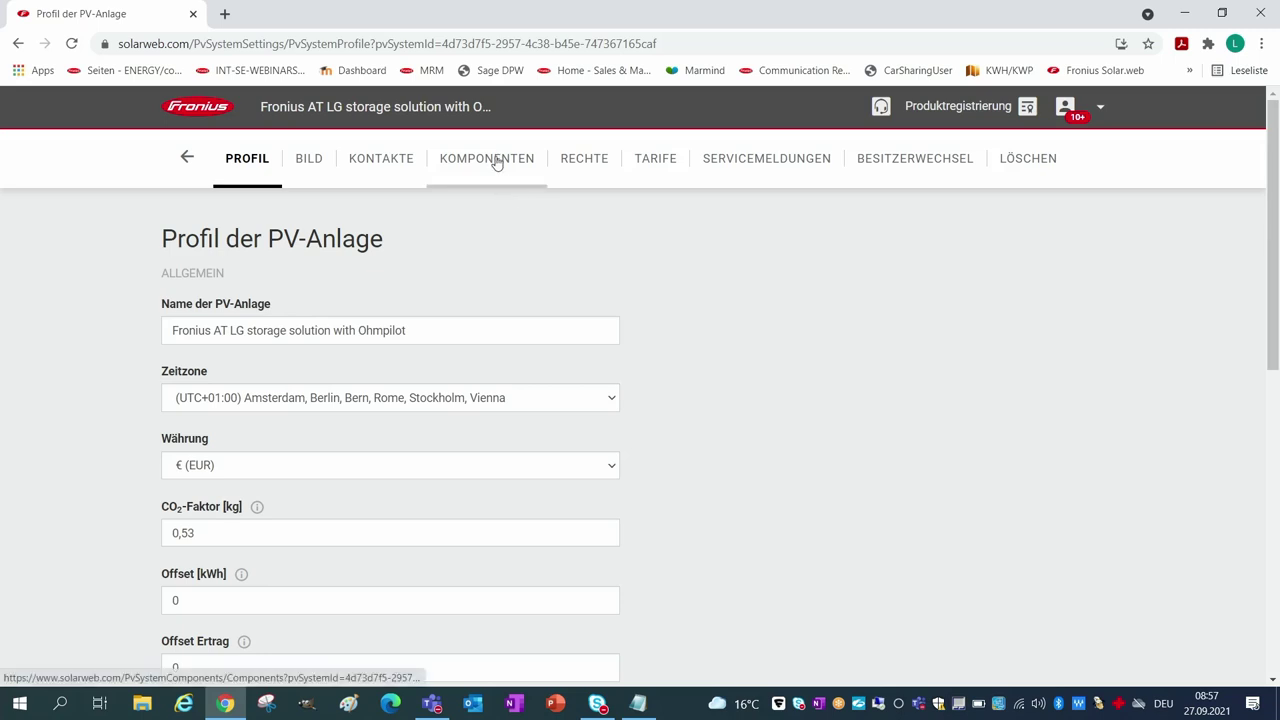
left_click(516, 179)
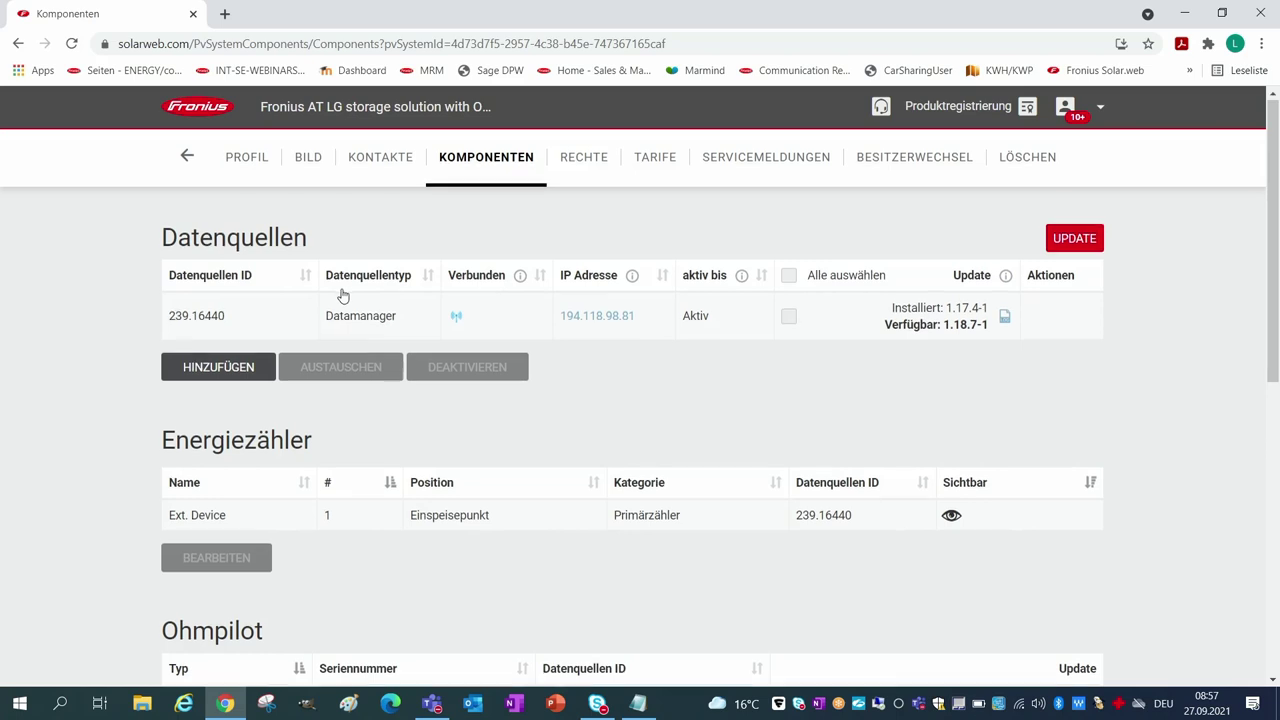
scroll(341, 296, "down", 1)
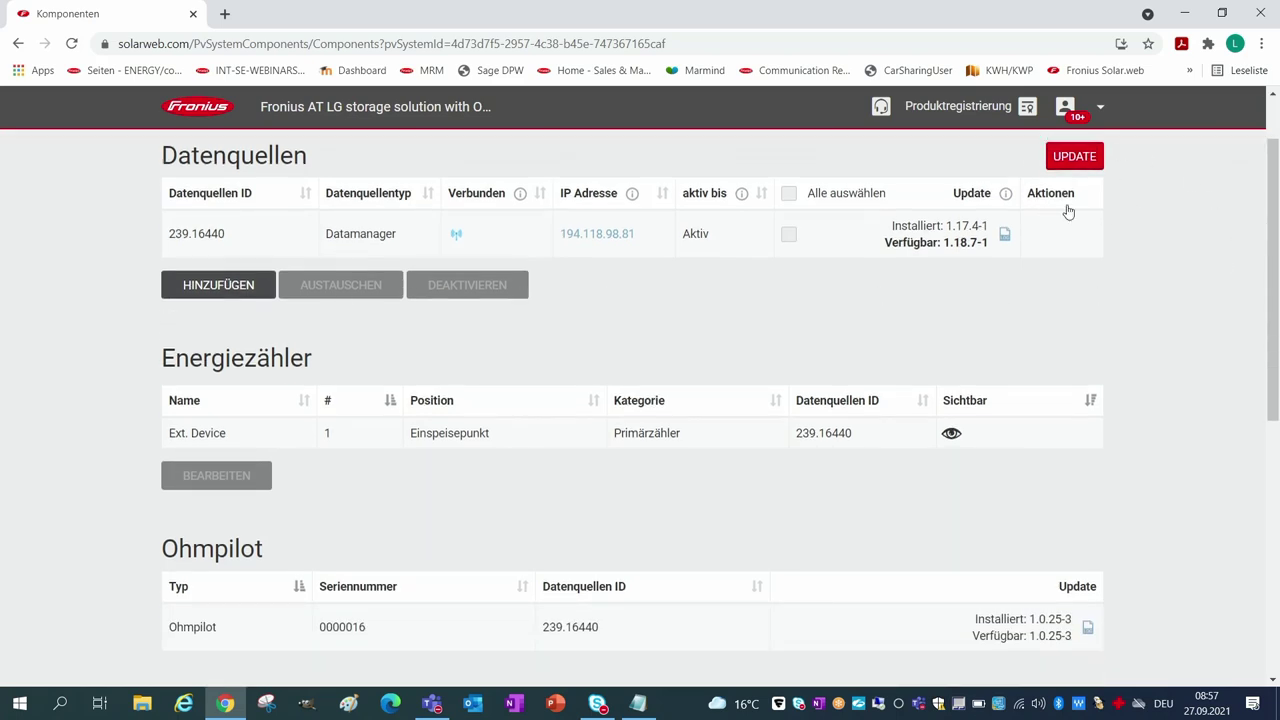
scroll(1068, 212, "up", 1)
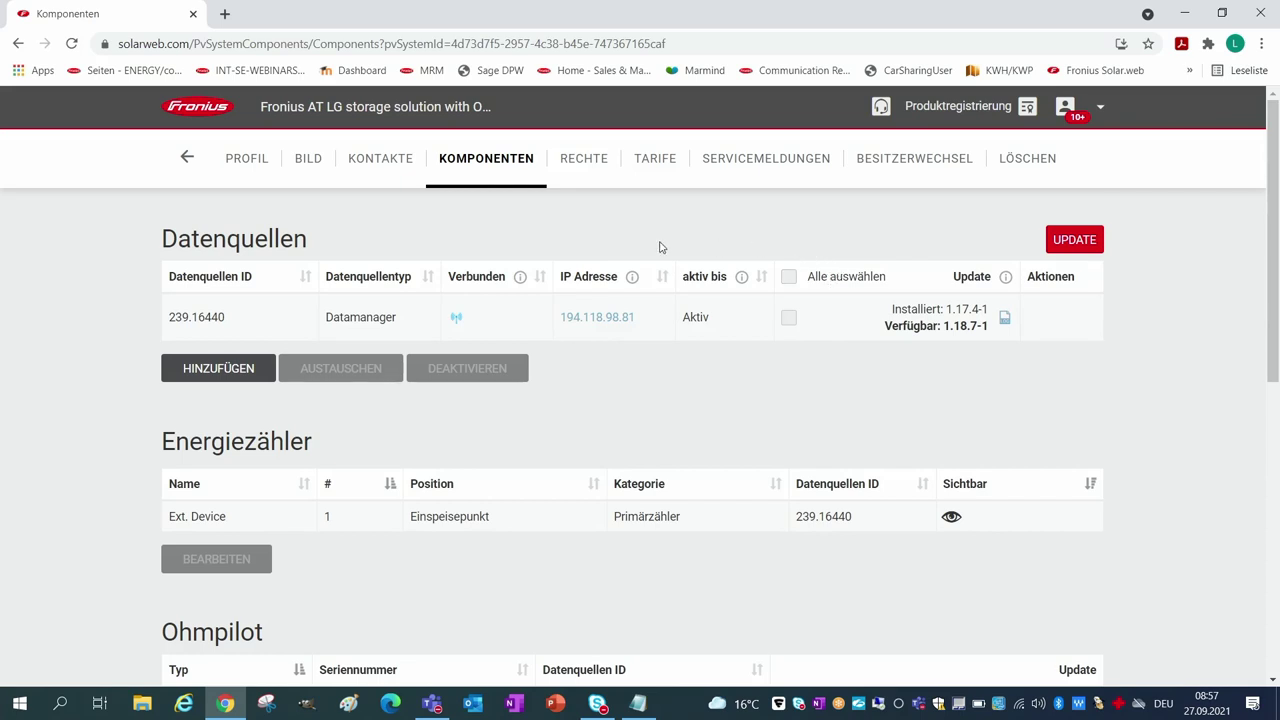
scroll(679, 241, "down", 1)
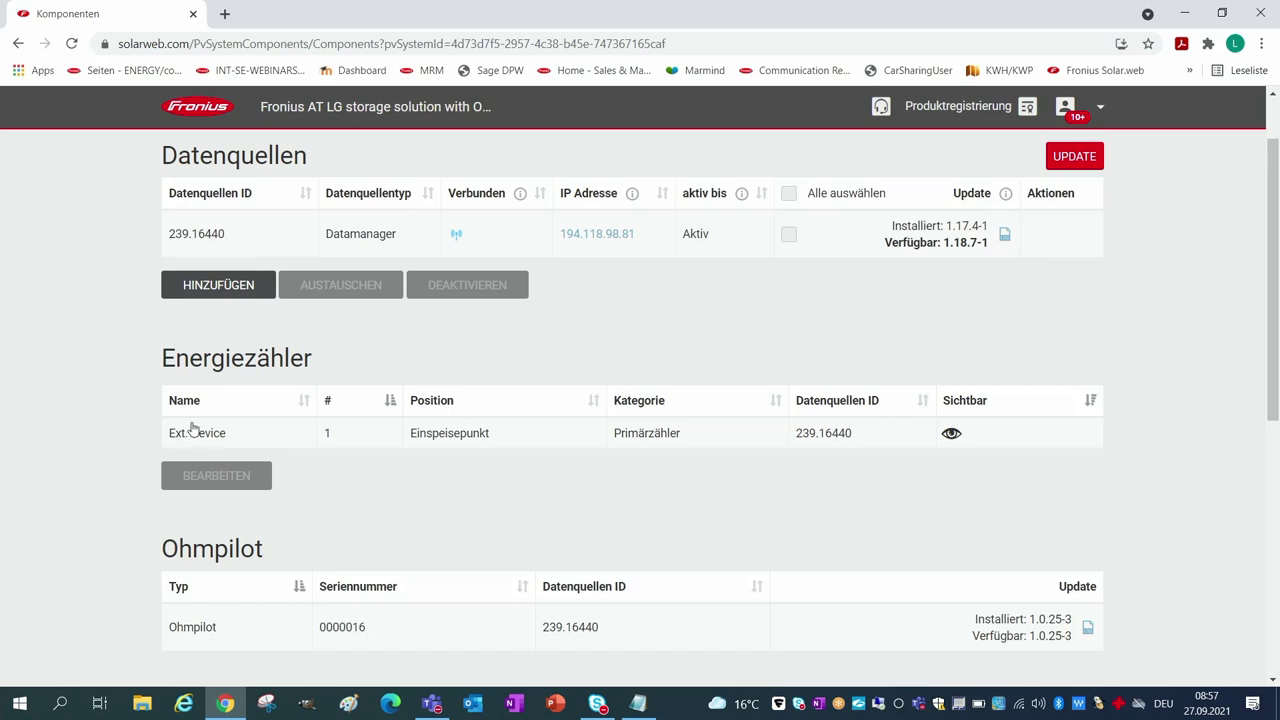
scroll(628, 455, "down", 2)
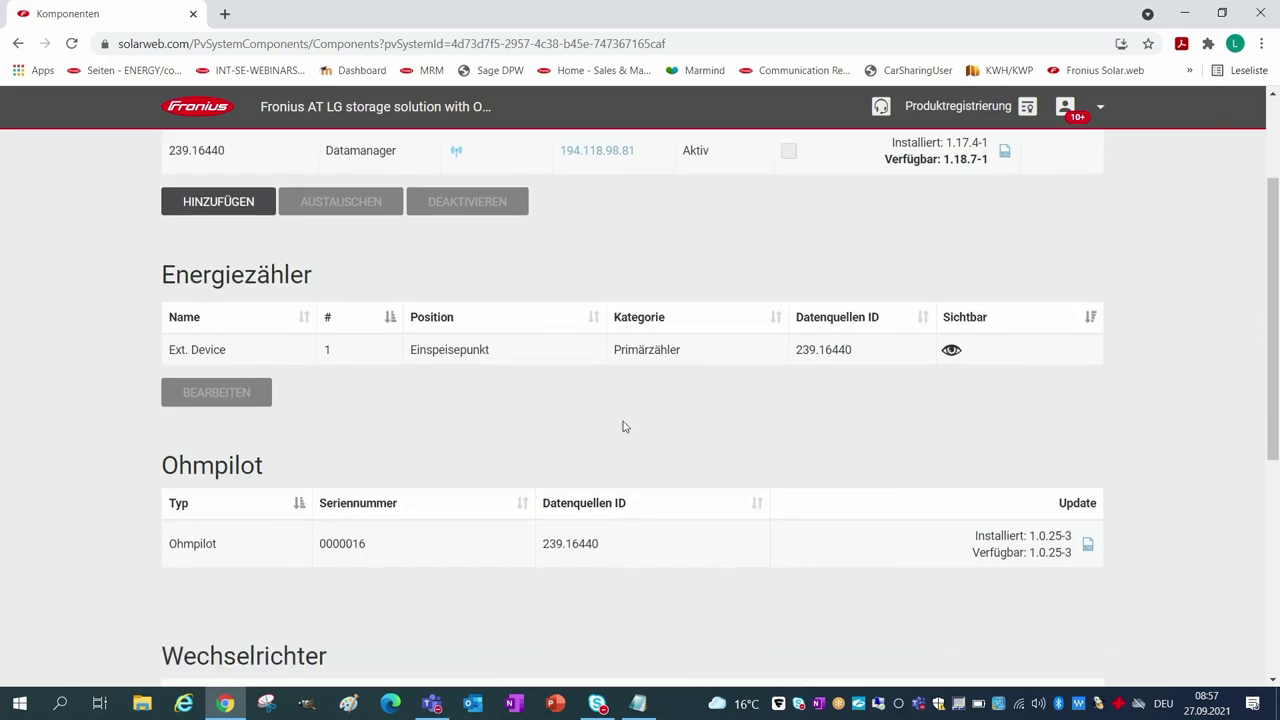
scroll(609, 404, "down", 1)
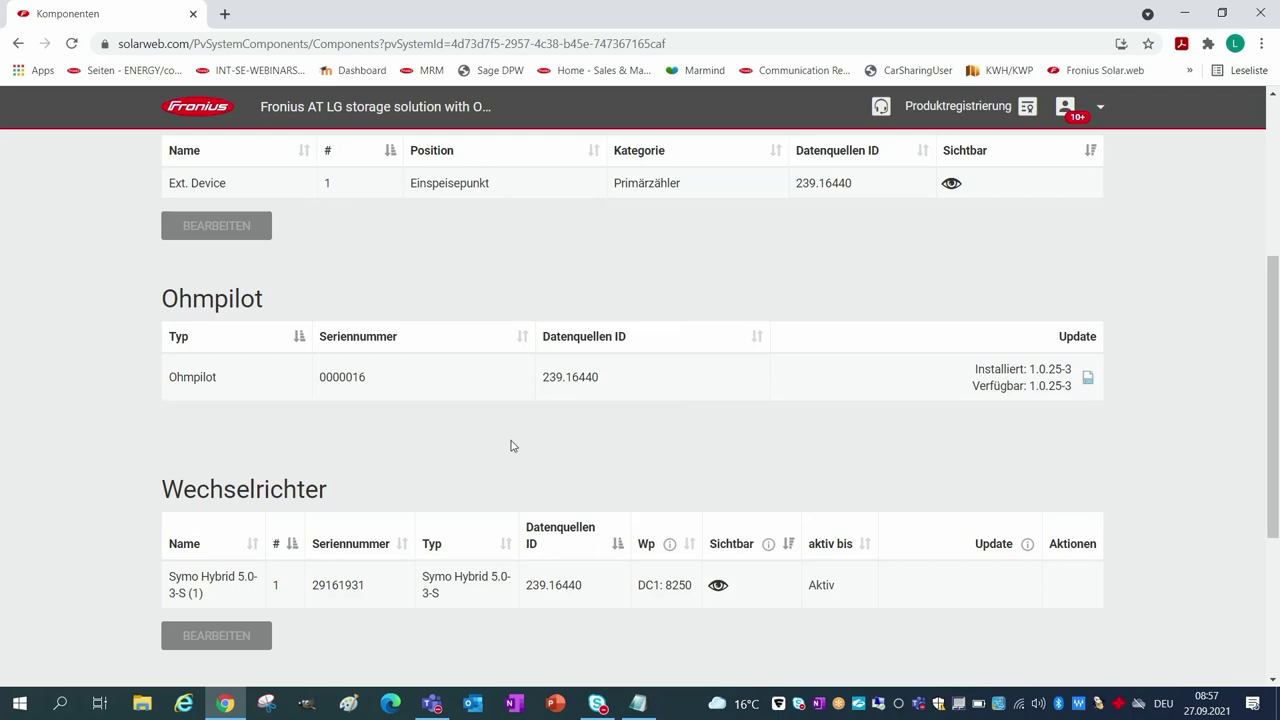
scroll(506, 445, "down", 1)
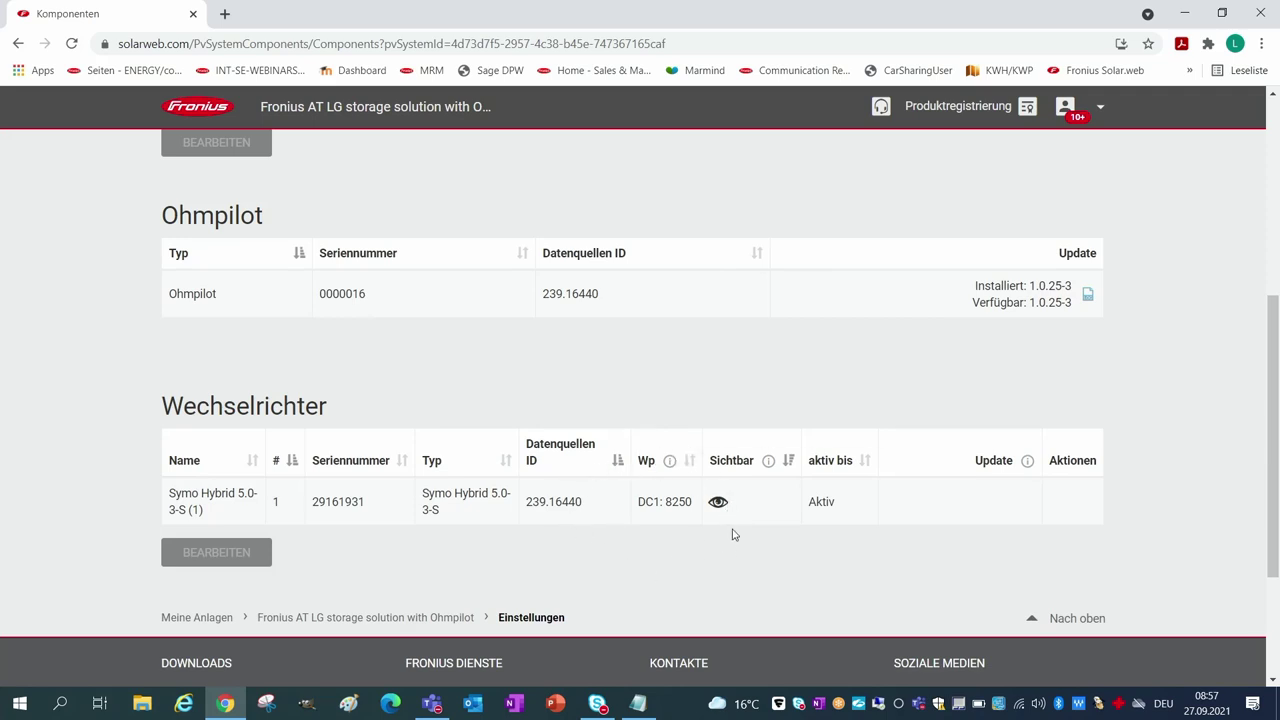
scroll(862, 532, "up", 2)
scroll(866, 527, "up", 3)
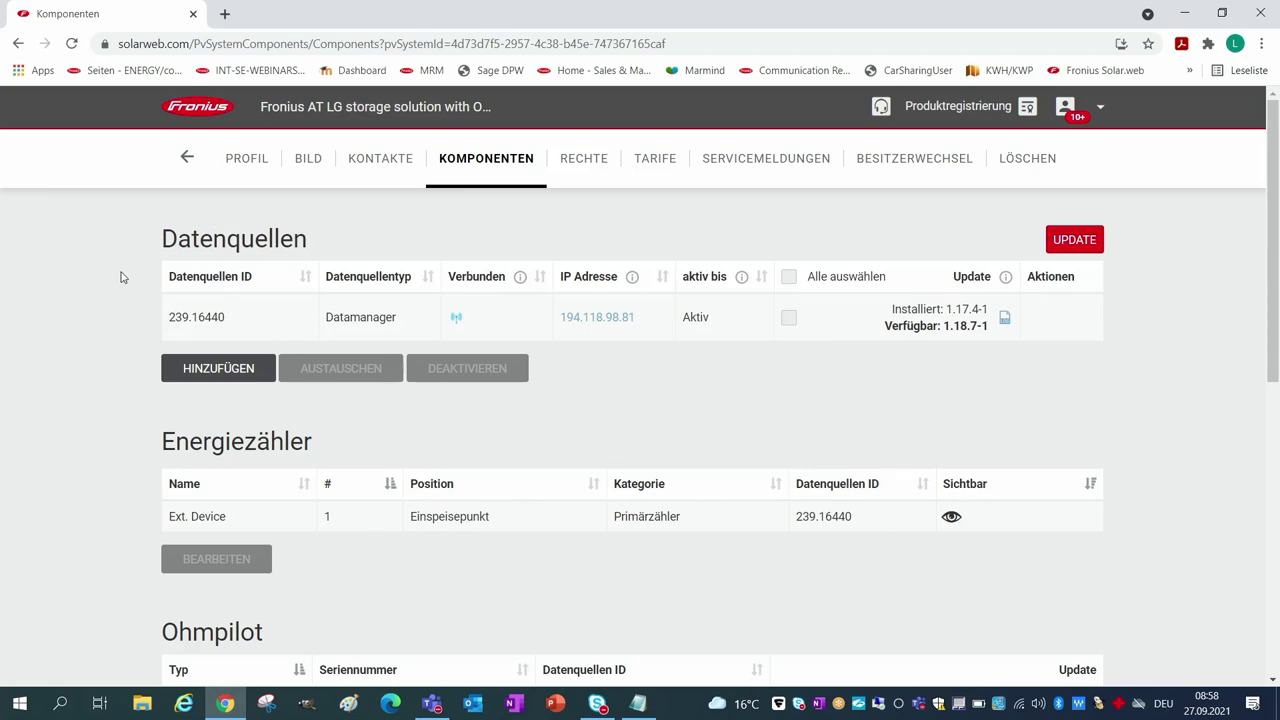
left_click(190, 372)
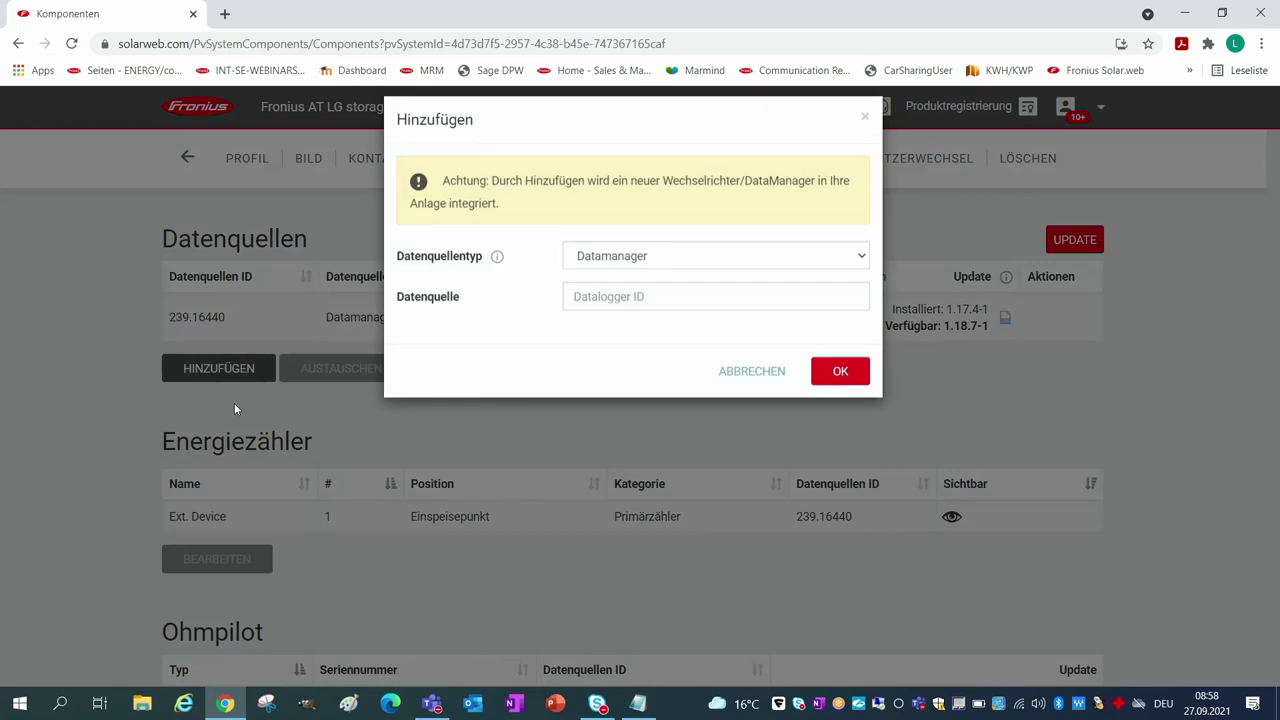
left_click(646, 276)
left_click(620, 306)
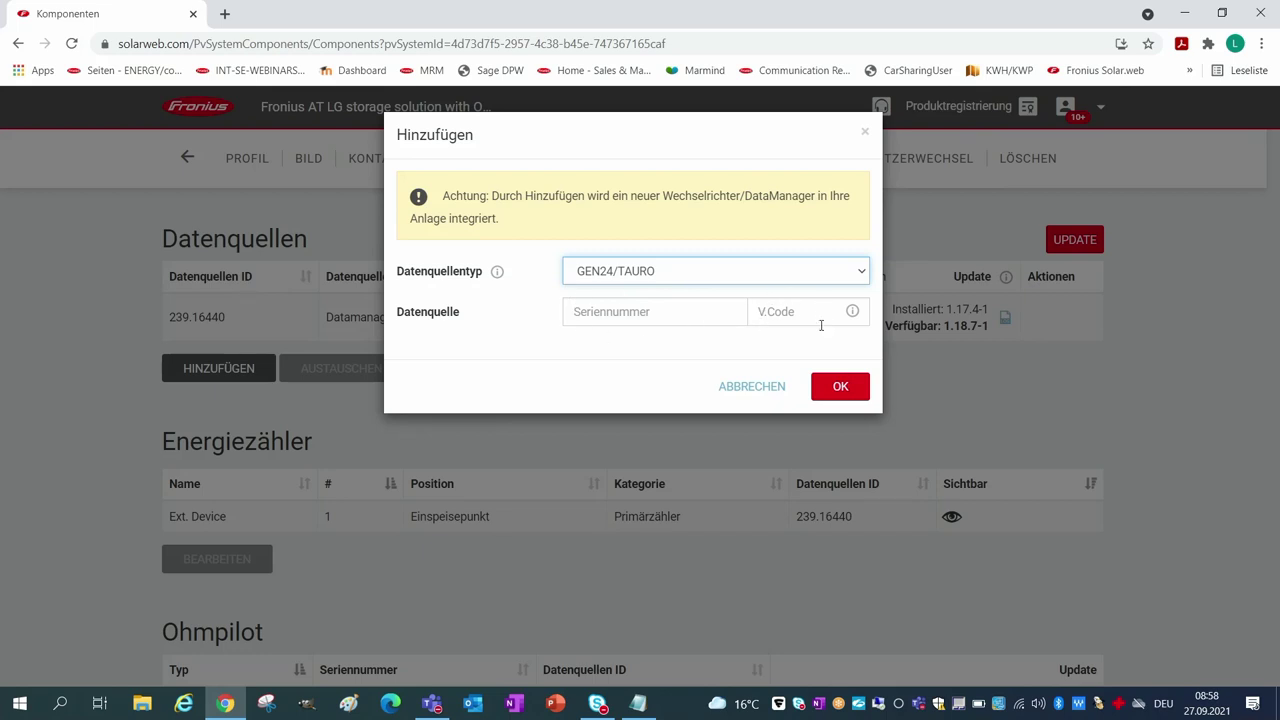
left_click(729, 390)
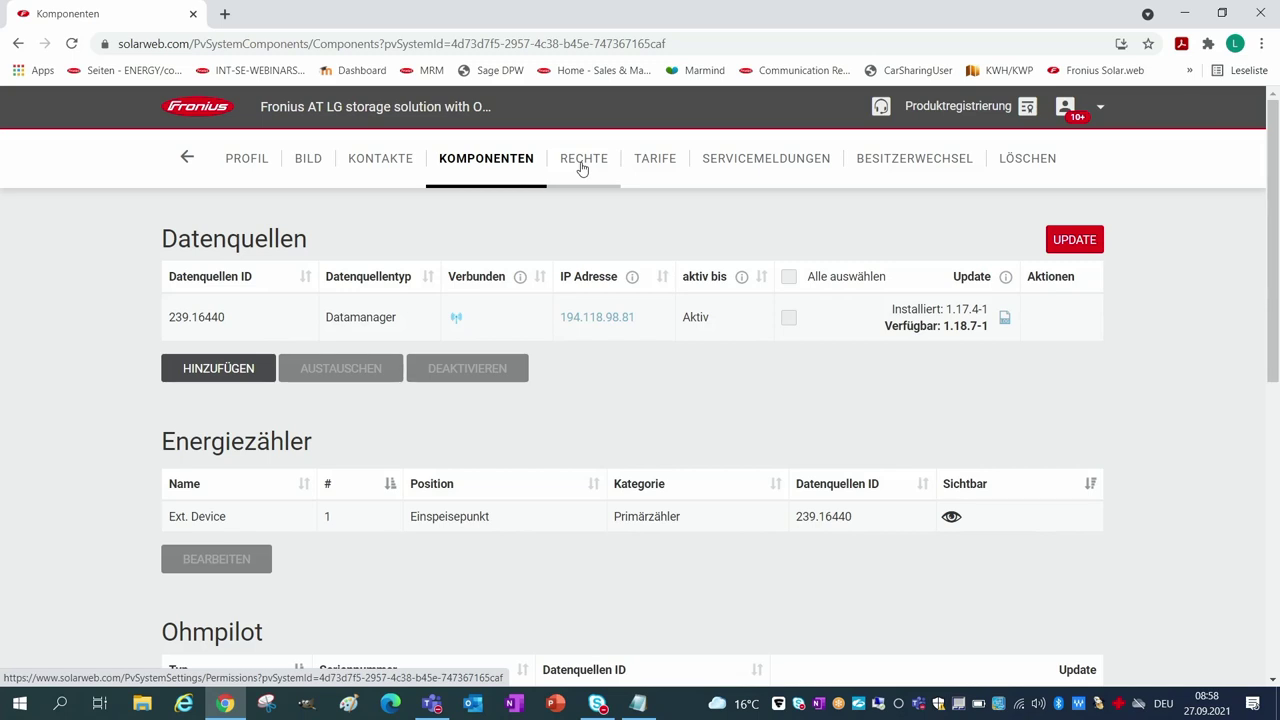
Check the system's user rights, cancelling an add-user attempt, then view the Servicemeldungen settings.
left_click(583, 165)
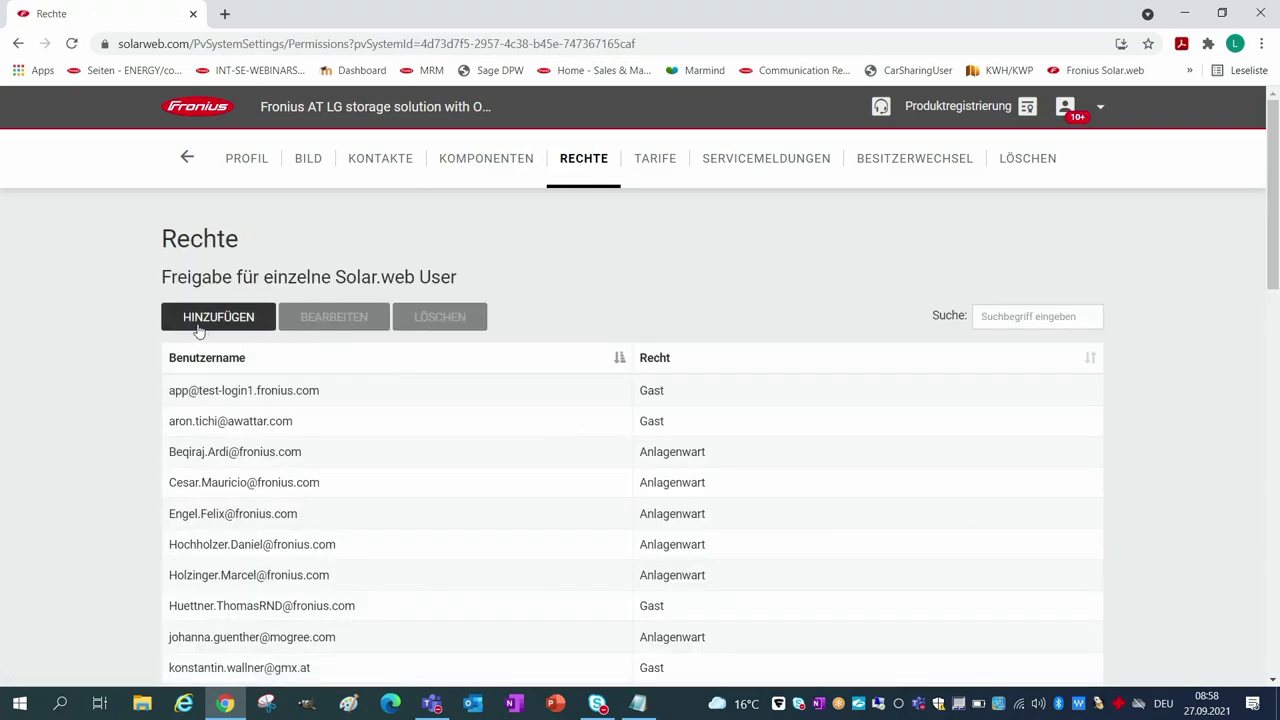
left_click(200, 320)
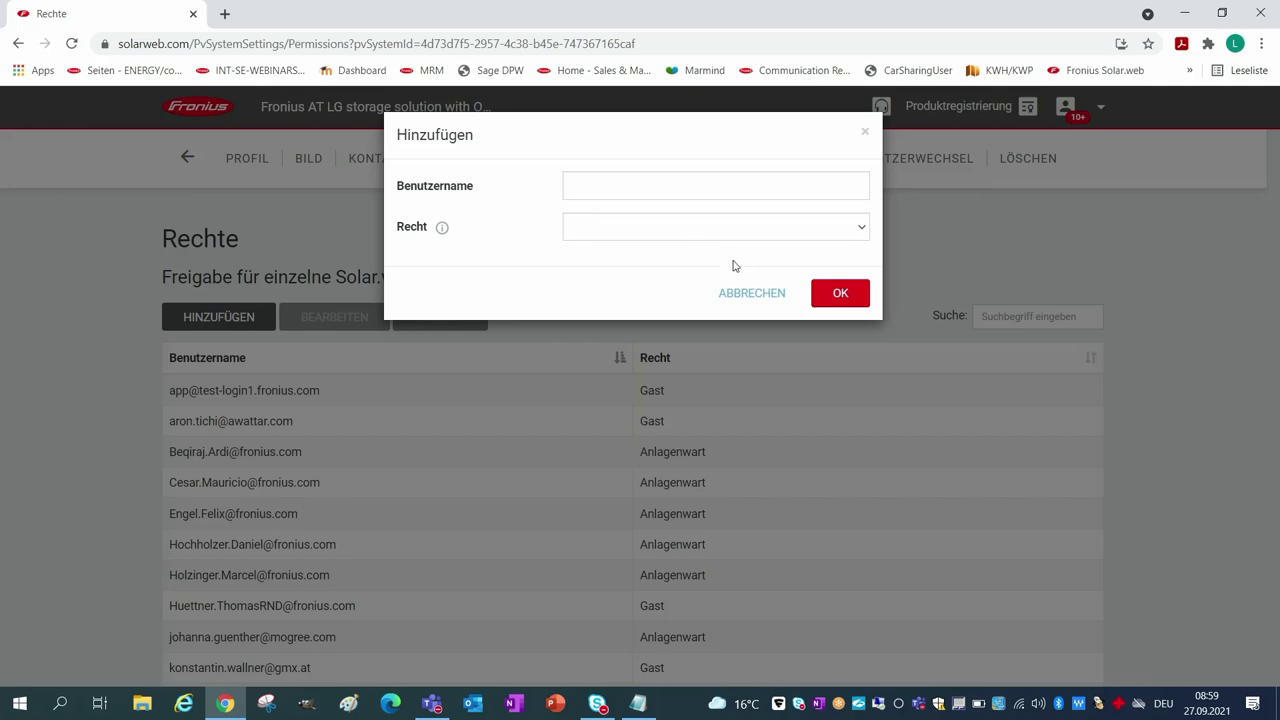
left_click(752, 294)
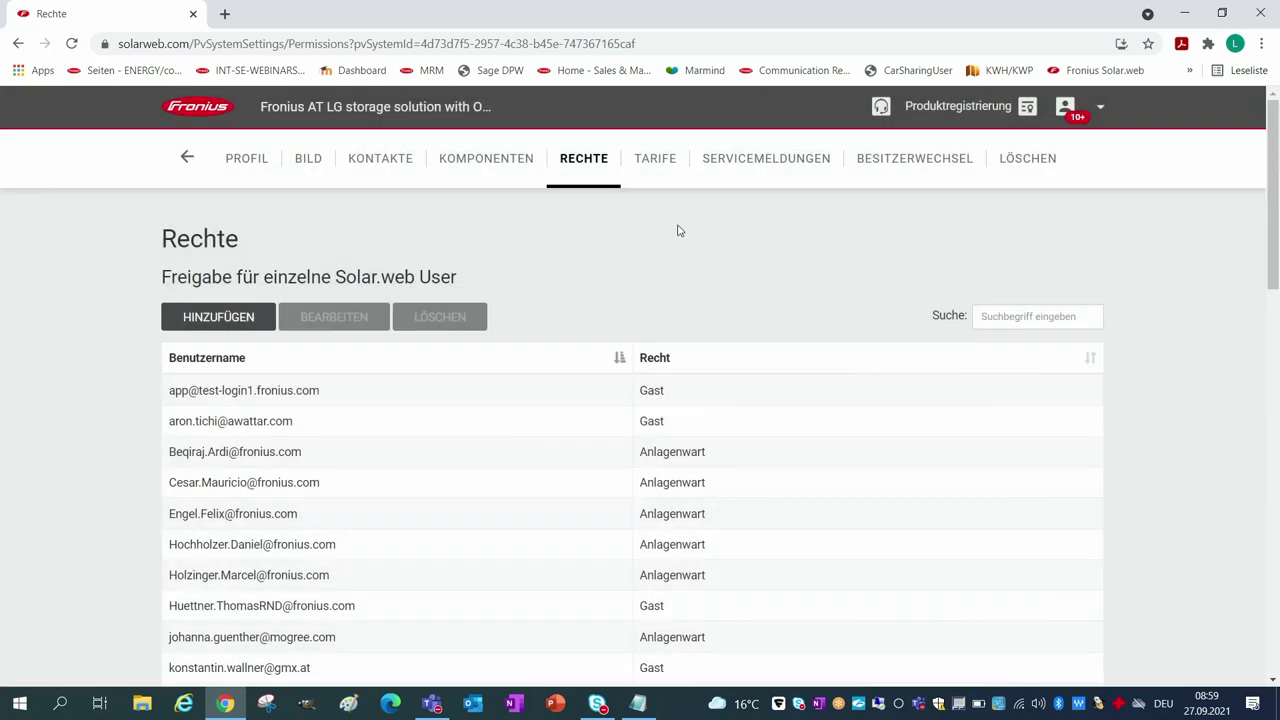
left_click(751, 175)
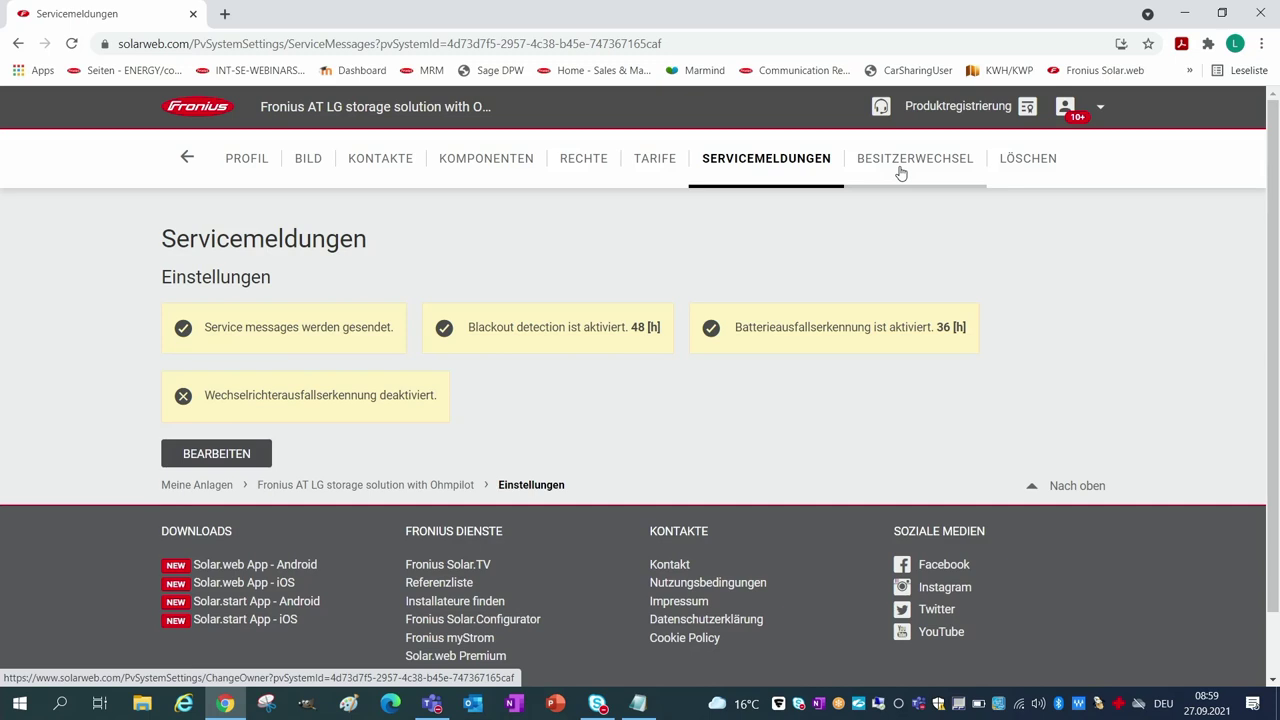
Return to the plant overview and reopen the Fronius AT LG storage solution system's page.
left_click(198, 114)
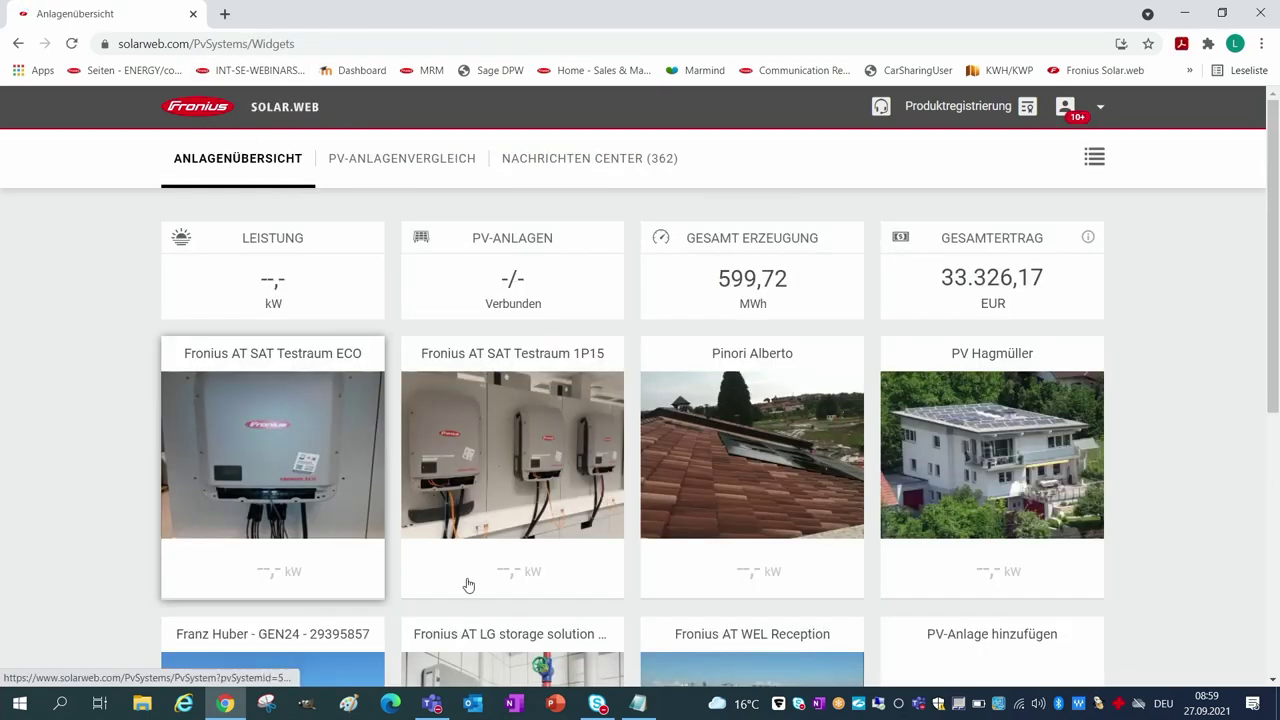
scroll(329, 457, "down", 2)
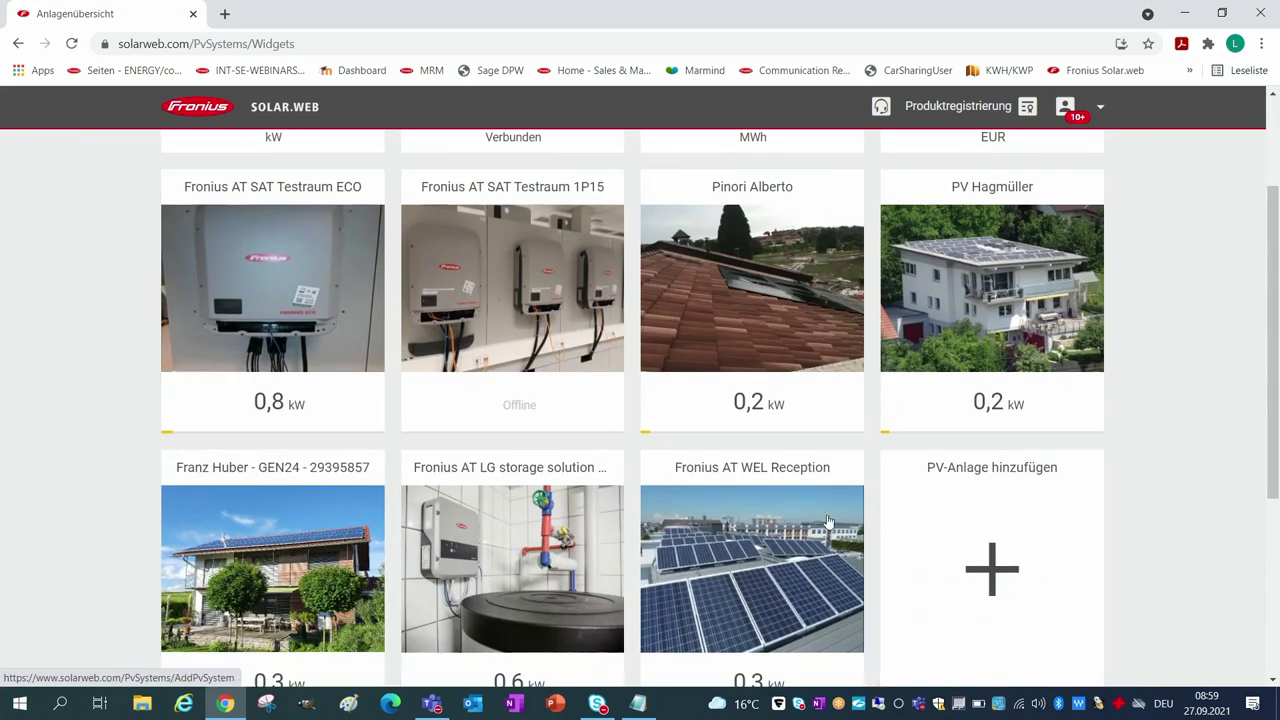
left_click(509, 550)
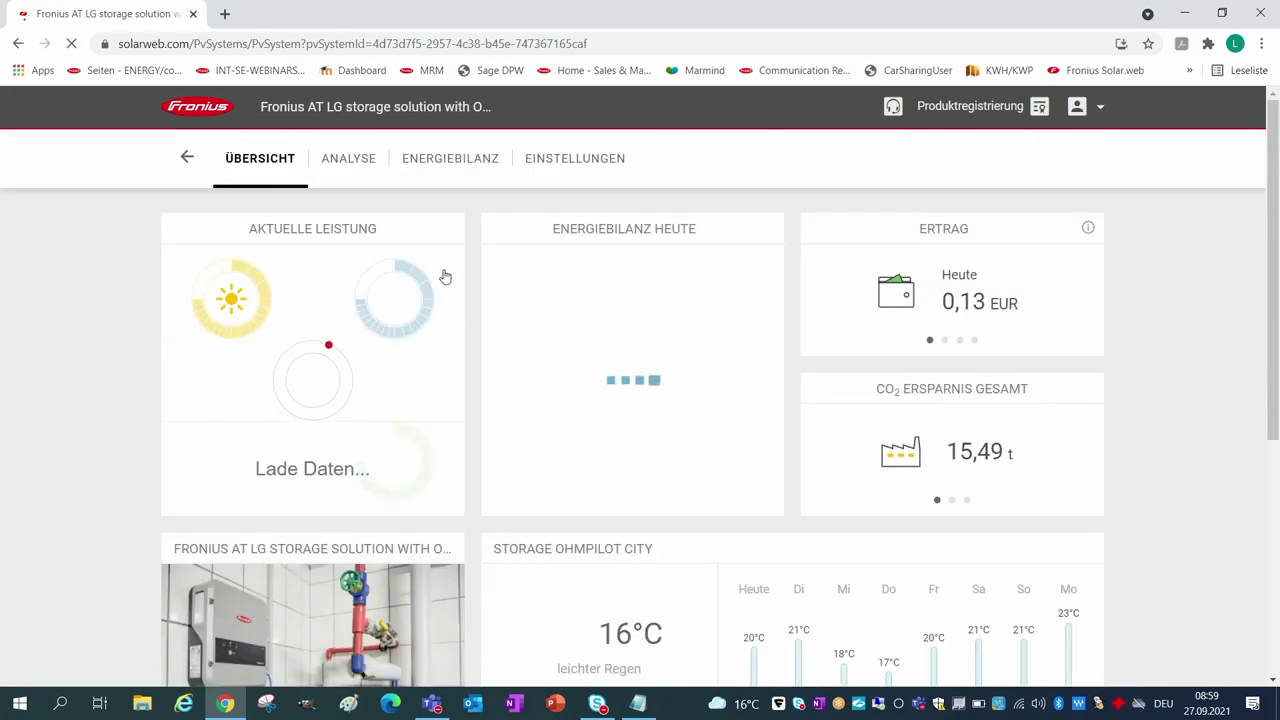
scroll(870, 355, "down", 1)
scroll(1057, 520, "up", 1)
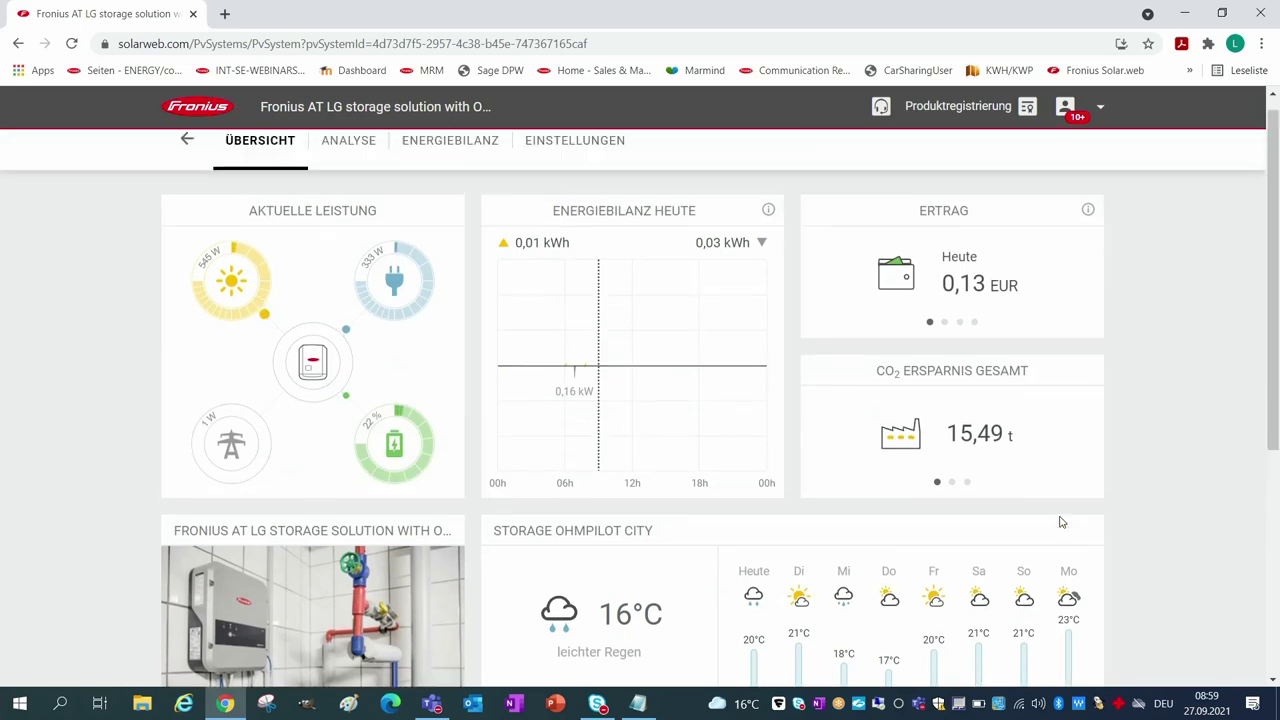